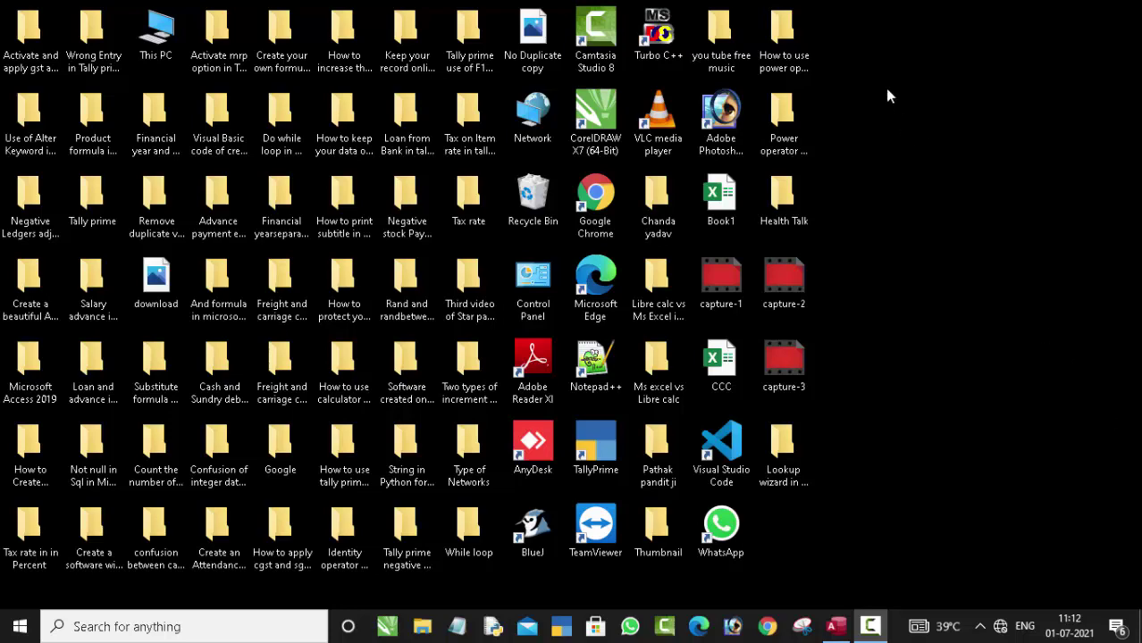
Refresh the Windows desktop three times from its right-click menu.
right_click(899, 85)
left_click(912, 125)
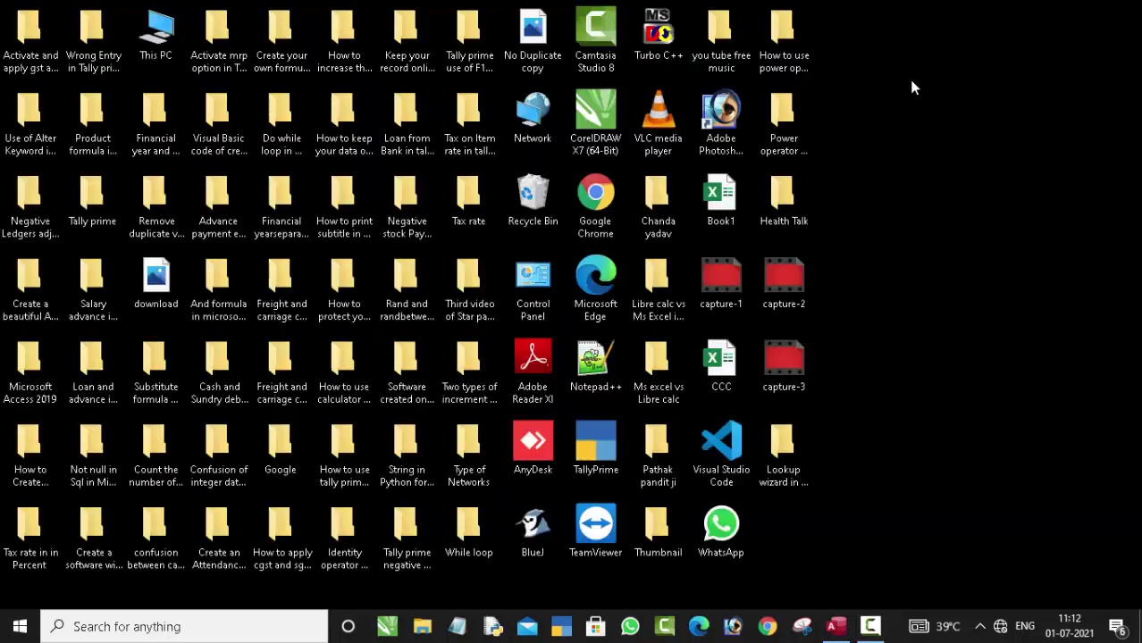
right_click(912, 80)
left_click(934, 127)
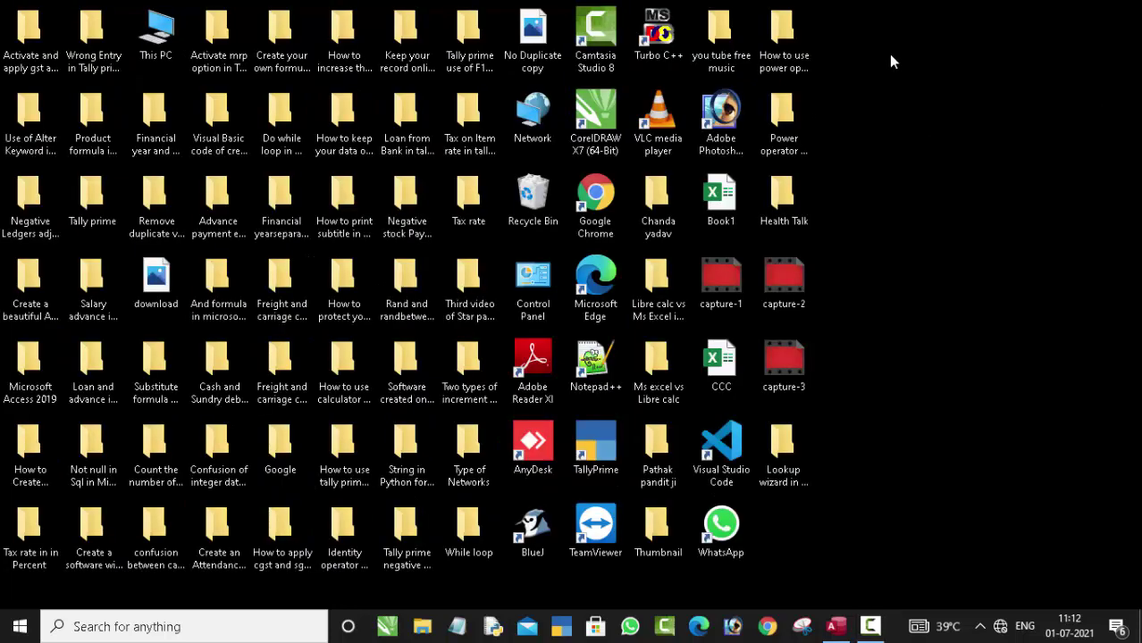
right_click(889, 54)
left_click(917, 103)
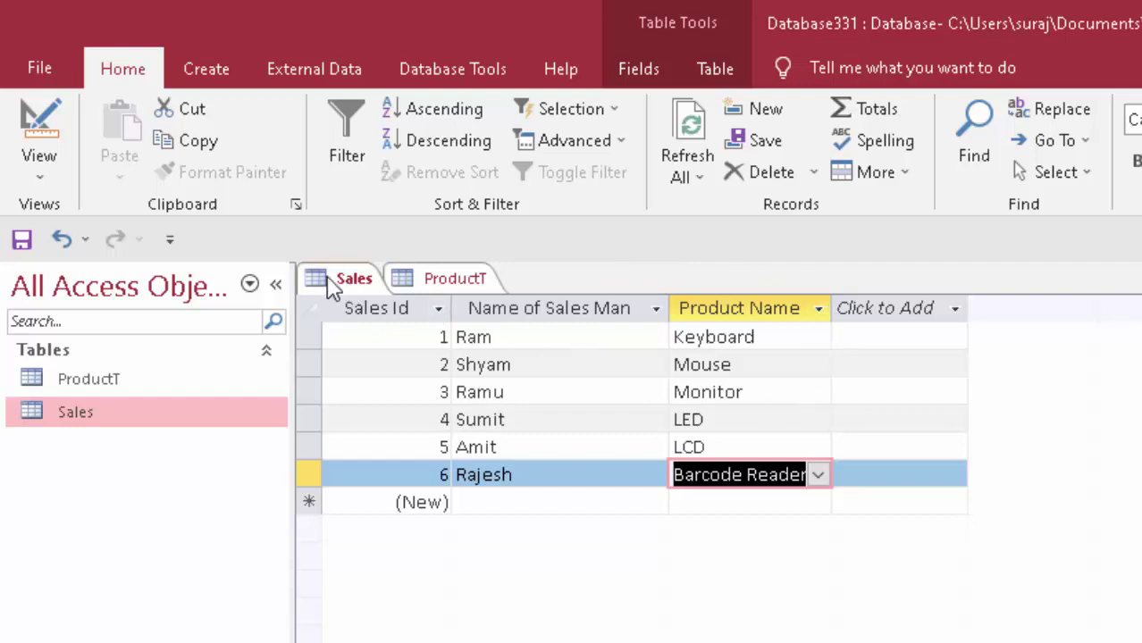
Look over the ProductT prices and the Sales salesman records by switching between their tabs.
left_click(438, 280)
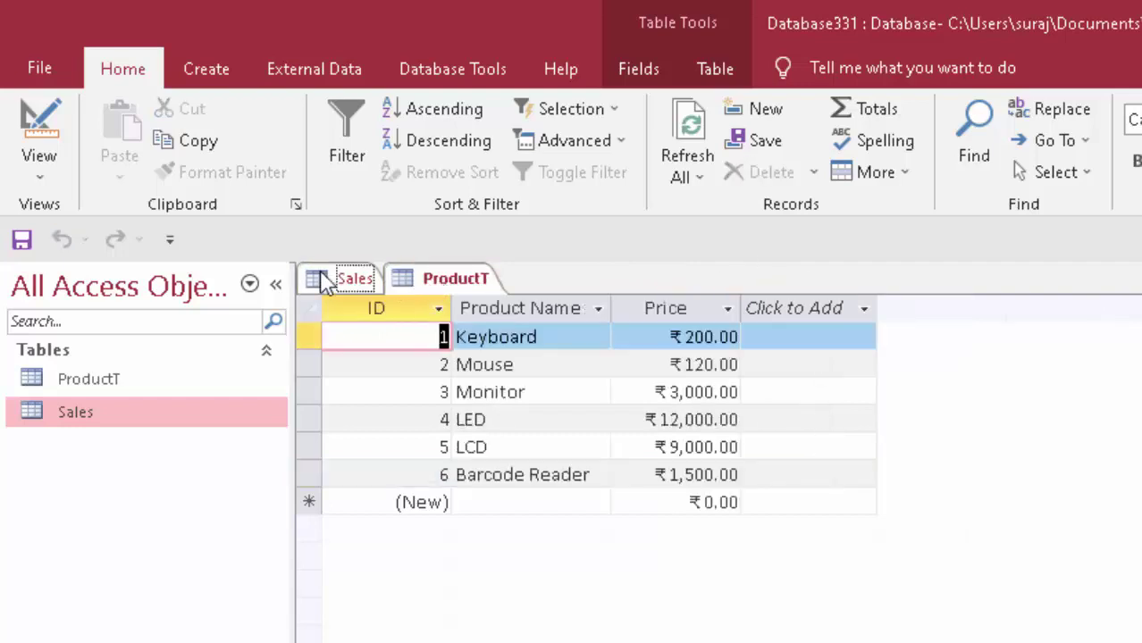
left_click(352, 278)
left_click(411, 284)
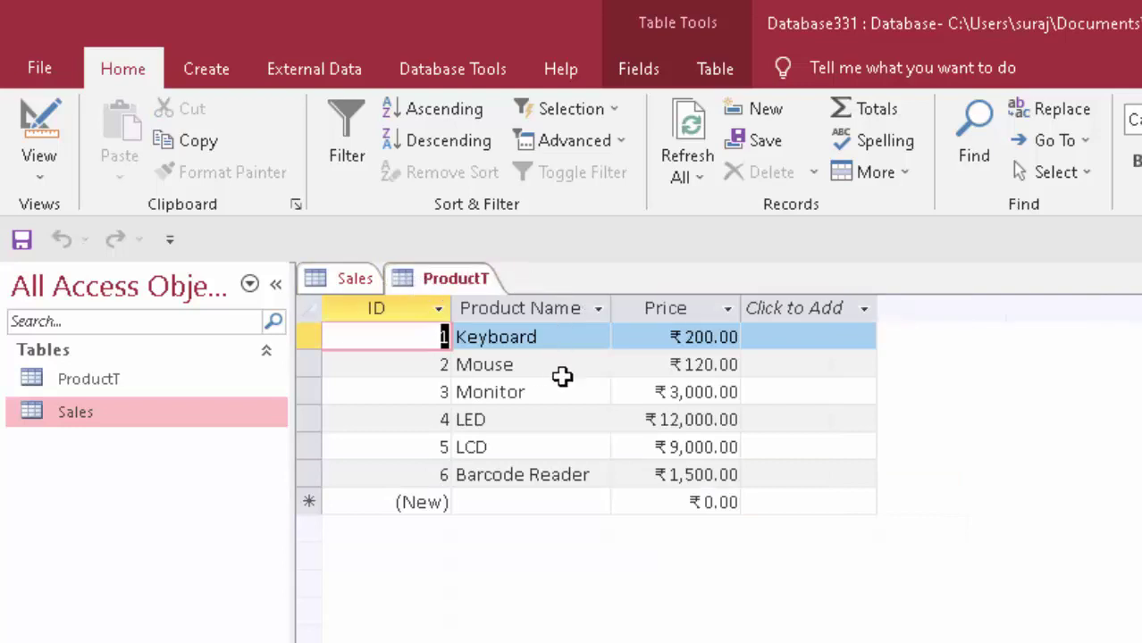
left_click(353, 280)
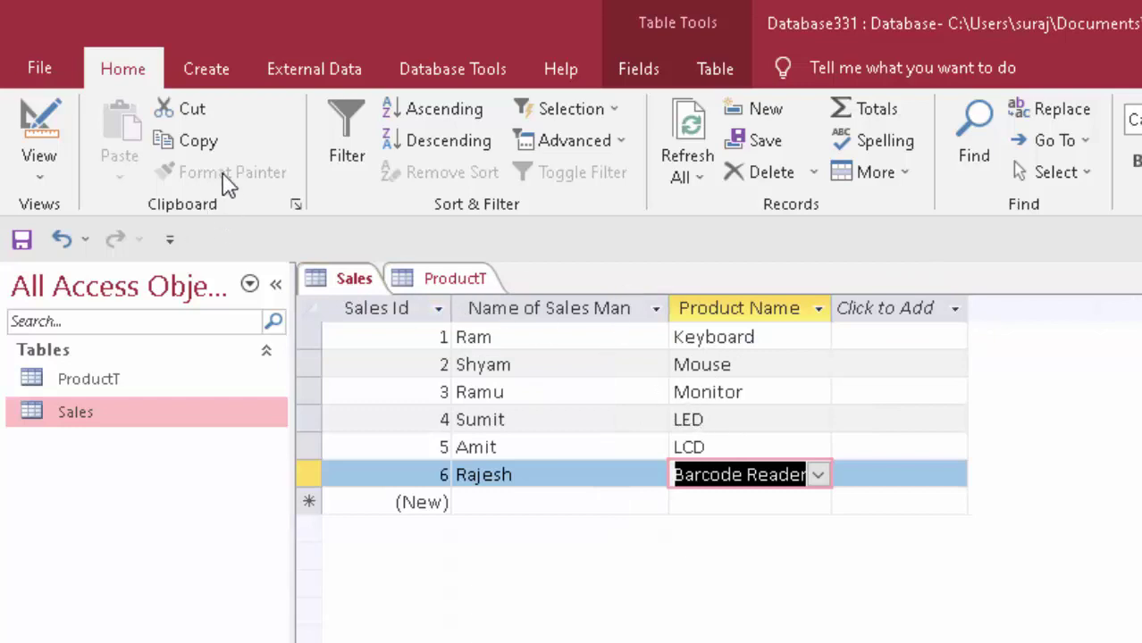
left_click(214, 72)
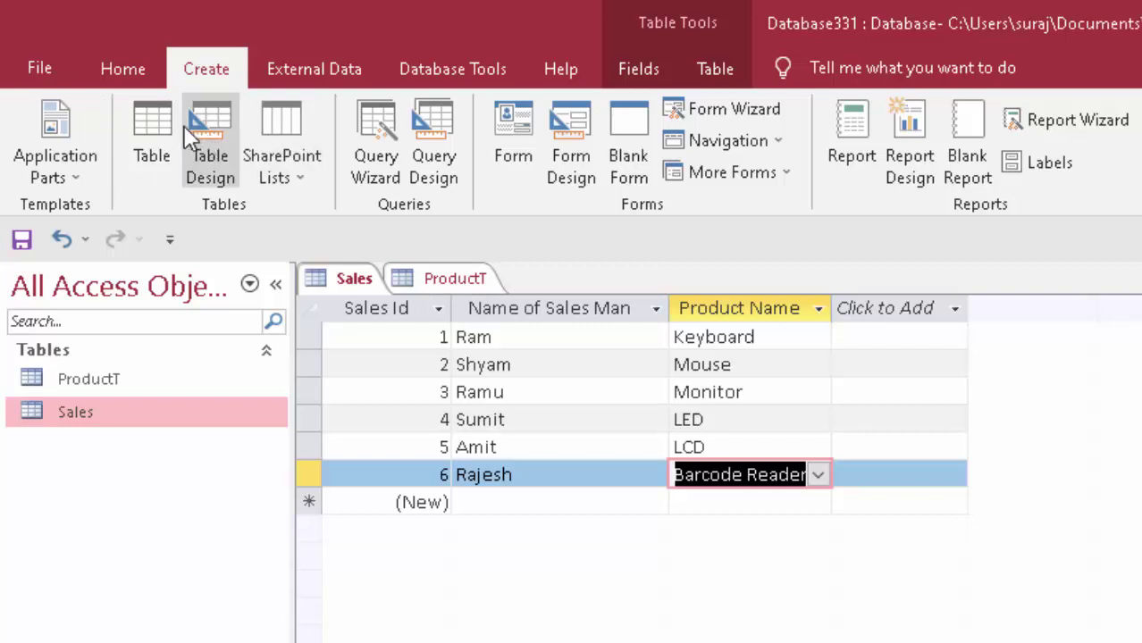
Start a new table design whose first field is Customer Id, Short Text.
left_click(210, 129)
type("Custom")
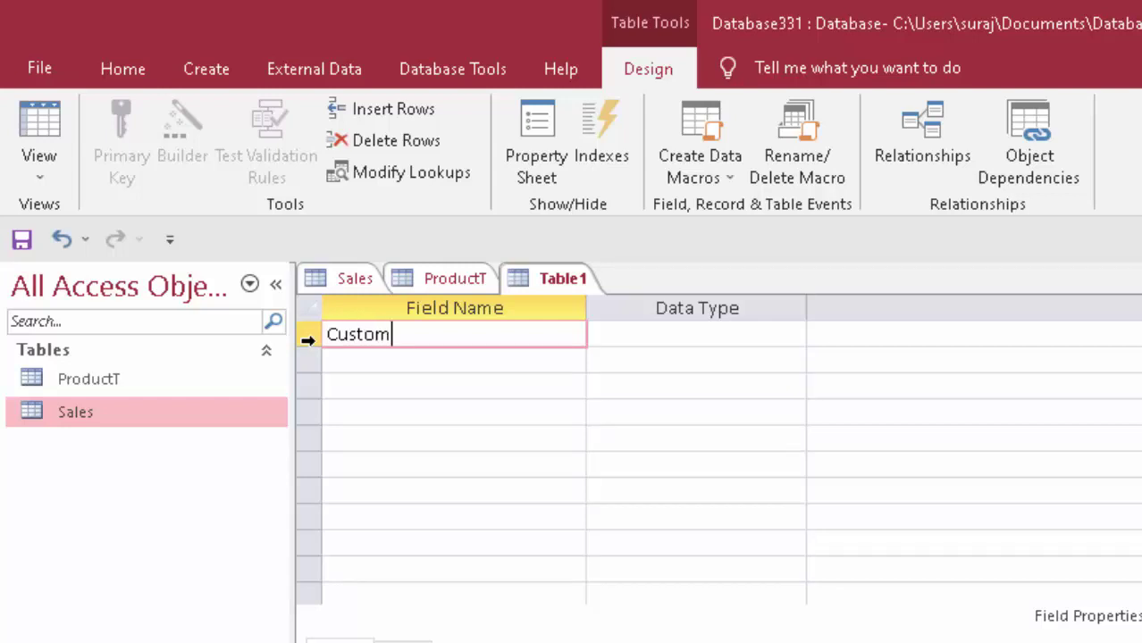
type("e")
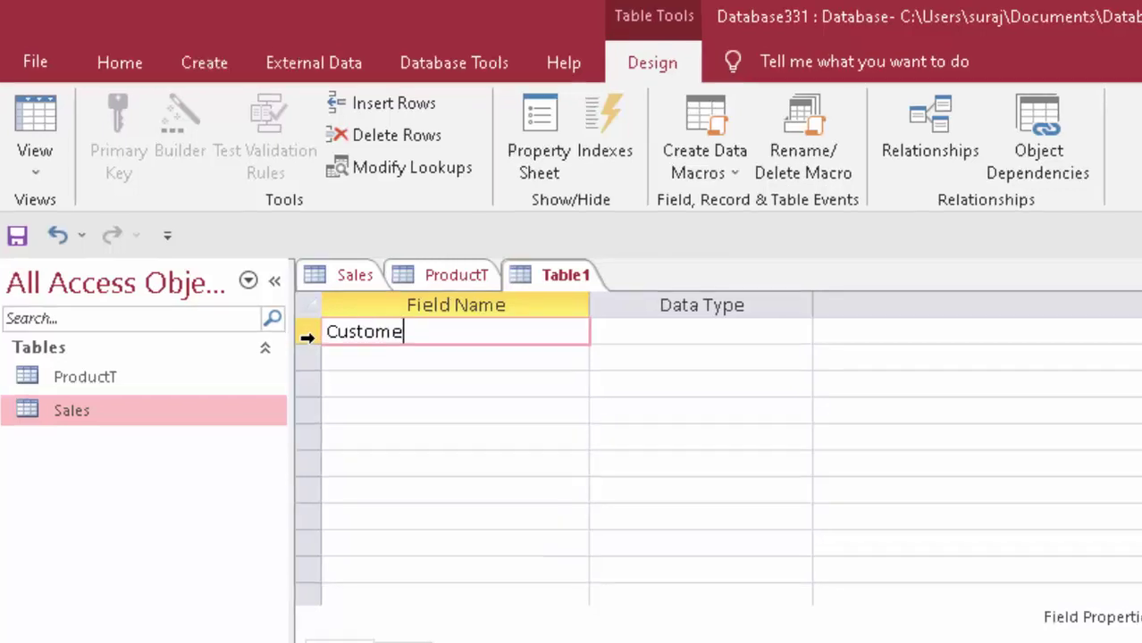
type("r")
type(" Id")
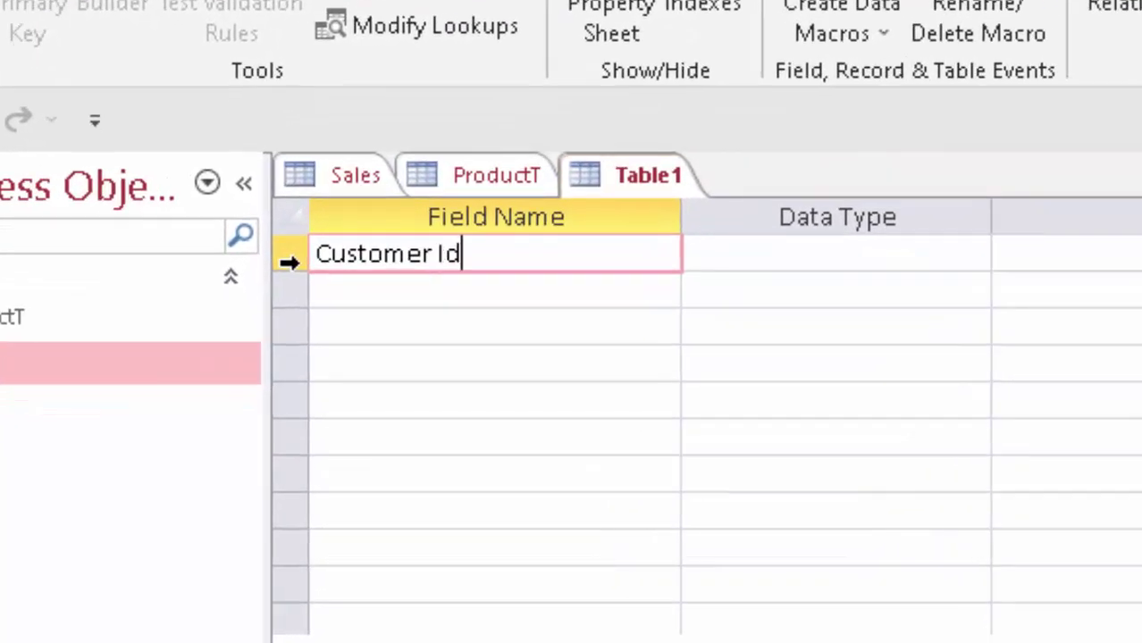
key("Tab")
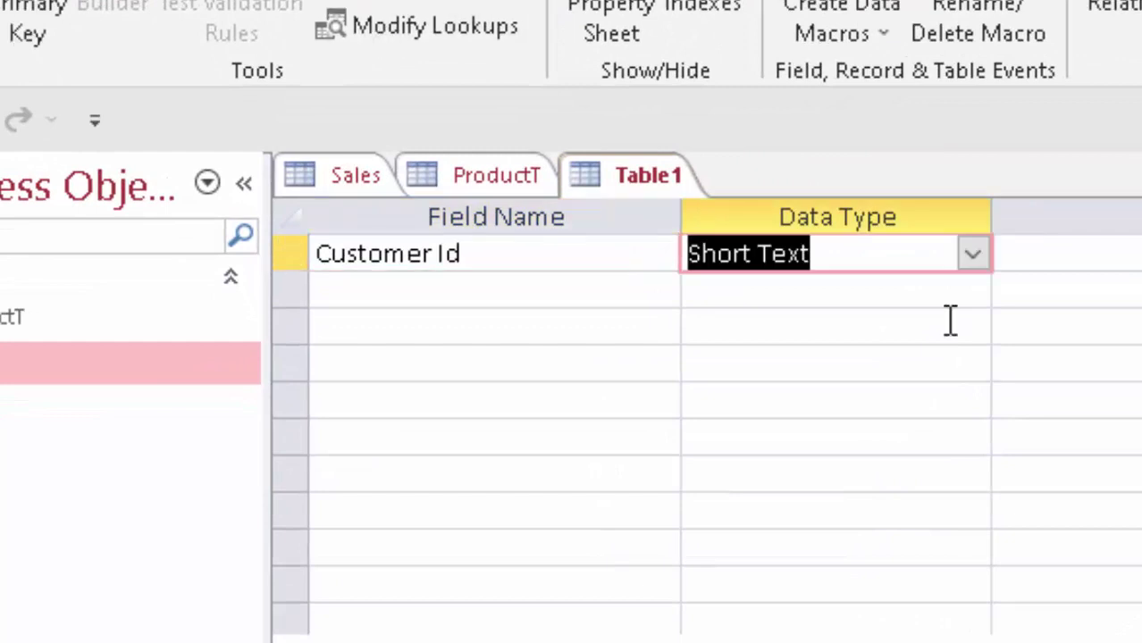
left_click(540, 301)
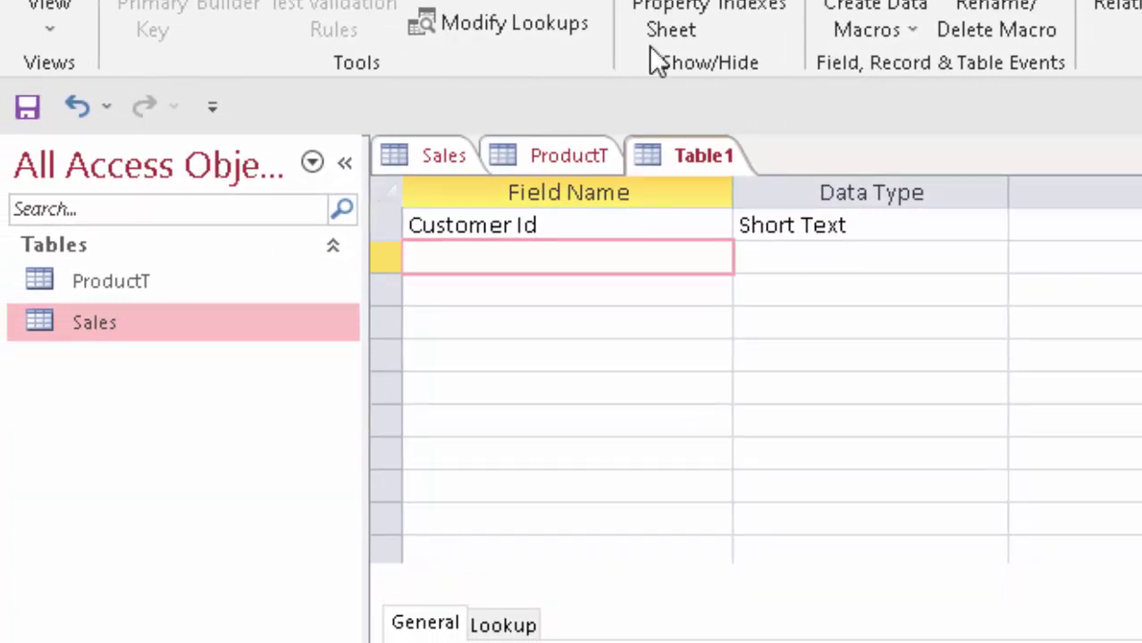
Reopen the ProductT and Sales tables for reference.
double_click(164, 283)
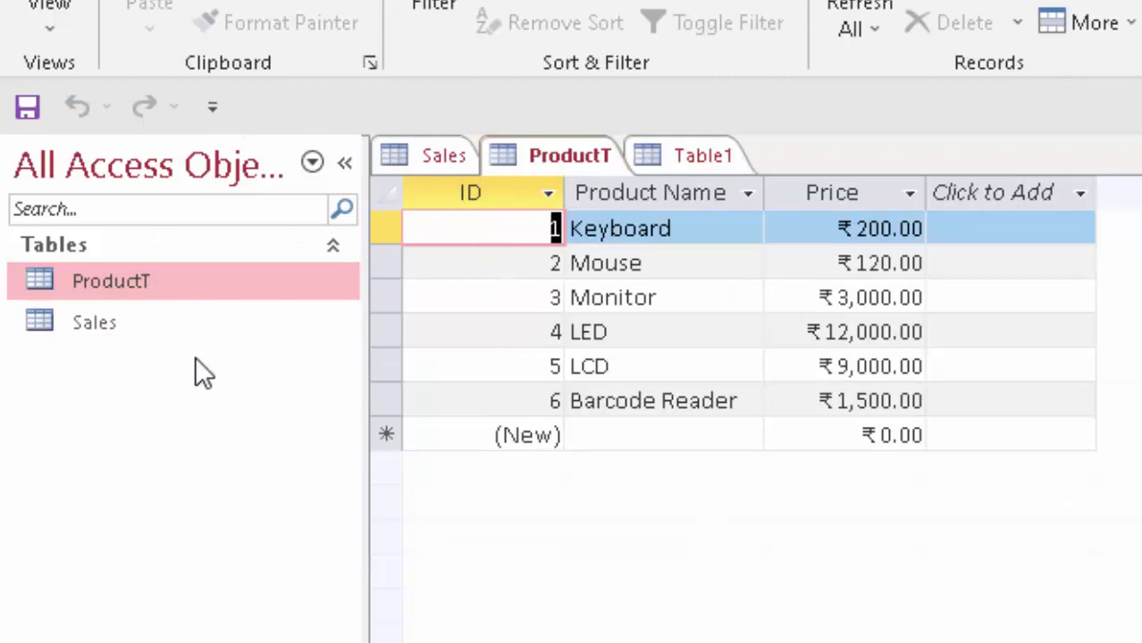
left_click(181, 328)
double_click(179, 323)
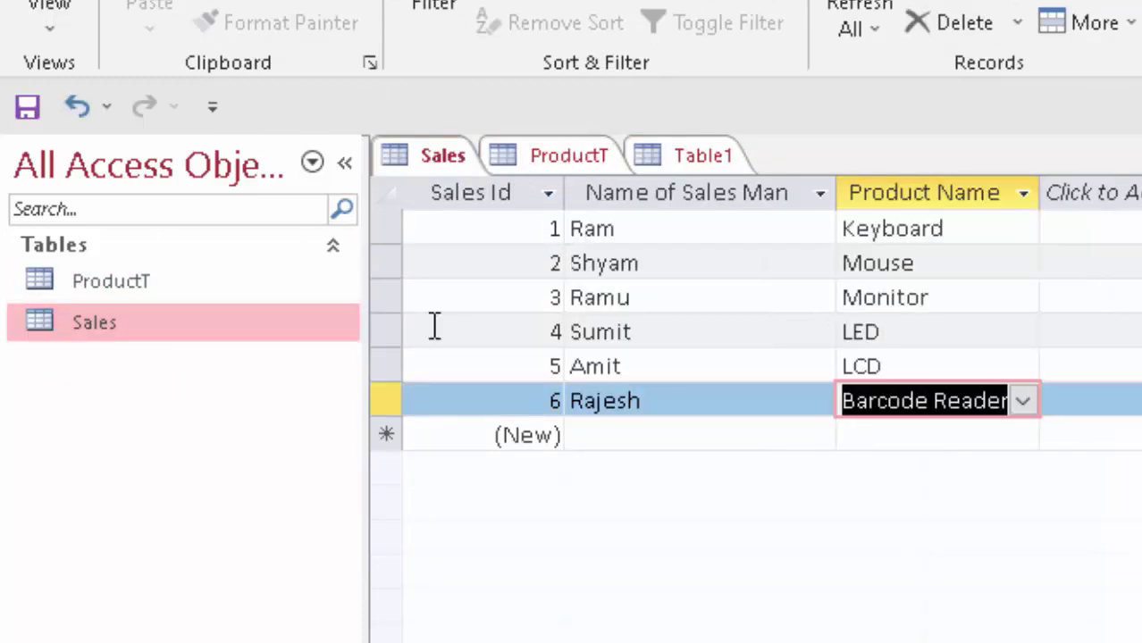
Add a Sales Id field with the Number data type.
left_click(696, 150)
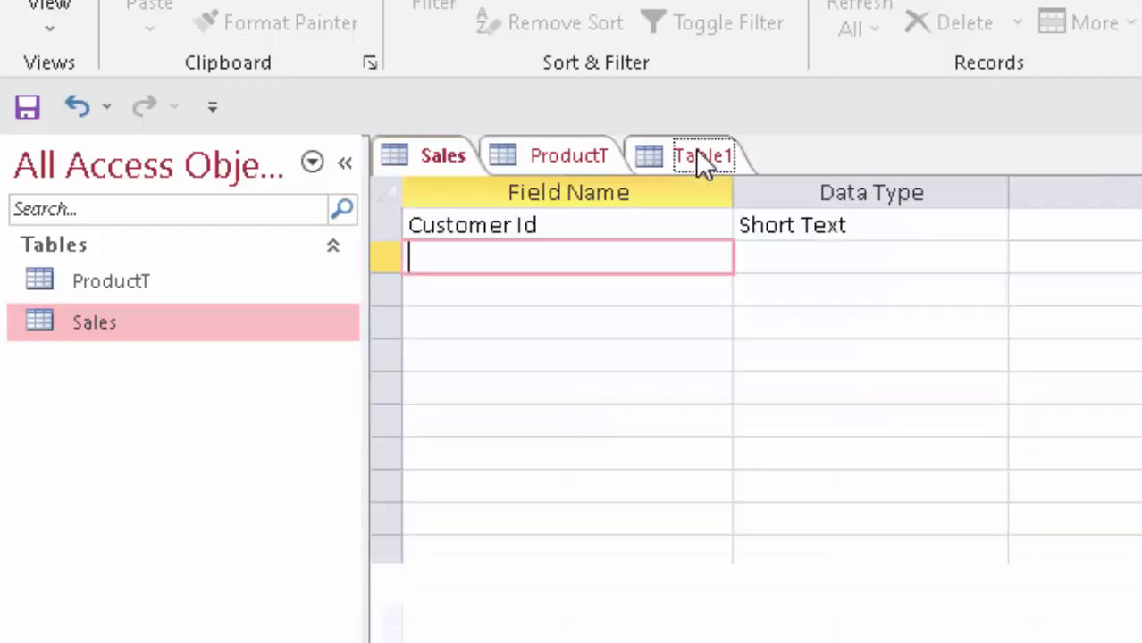
type("Sa")
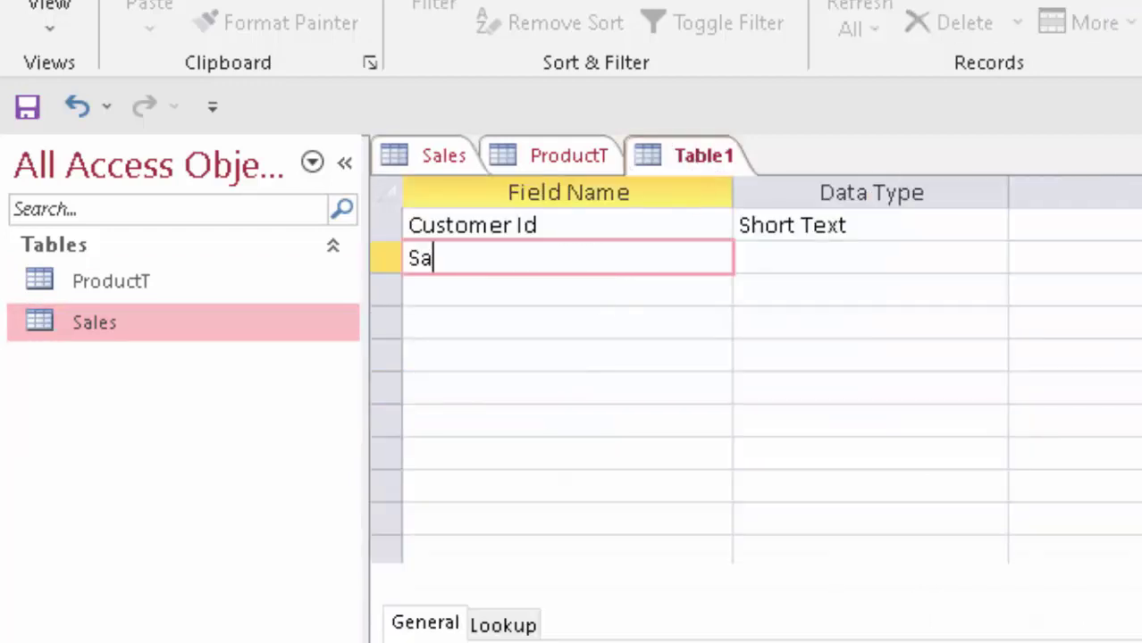
type("les I")
type("d")
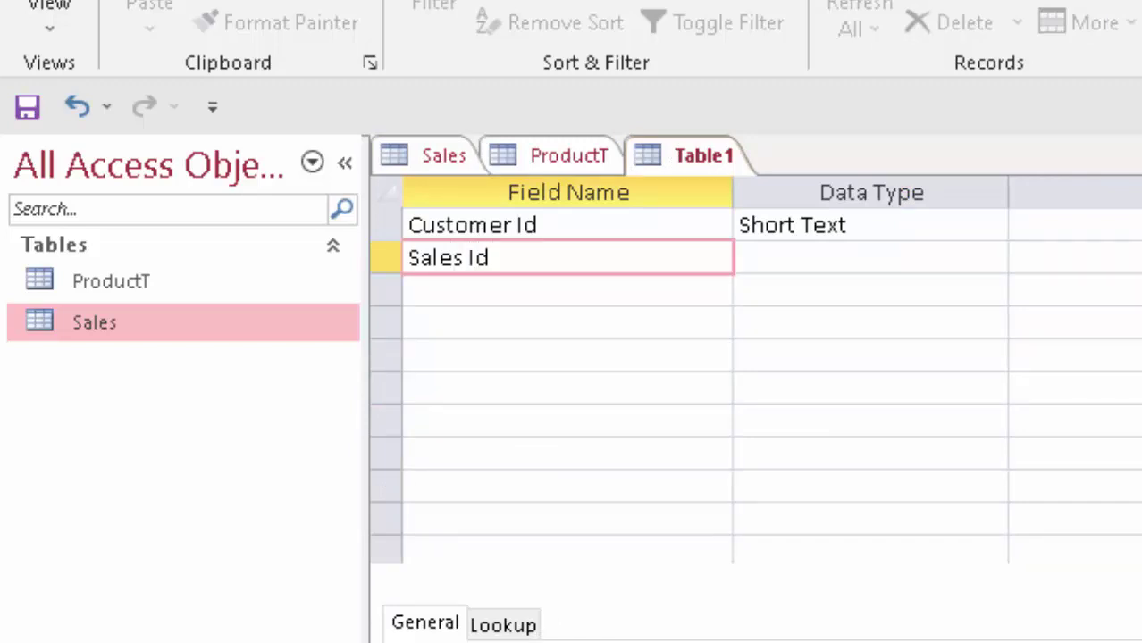
left_click(790, 268)
left_click(990, 258)
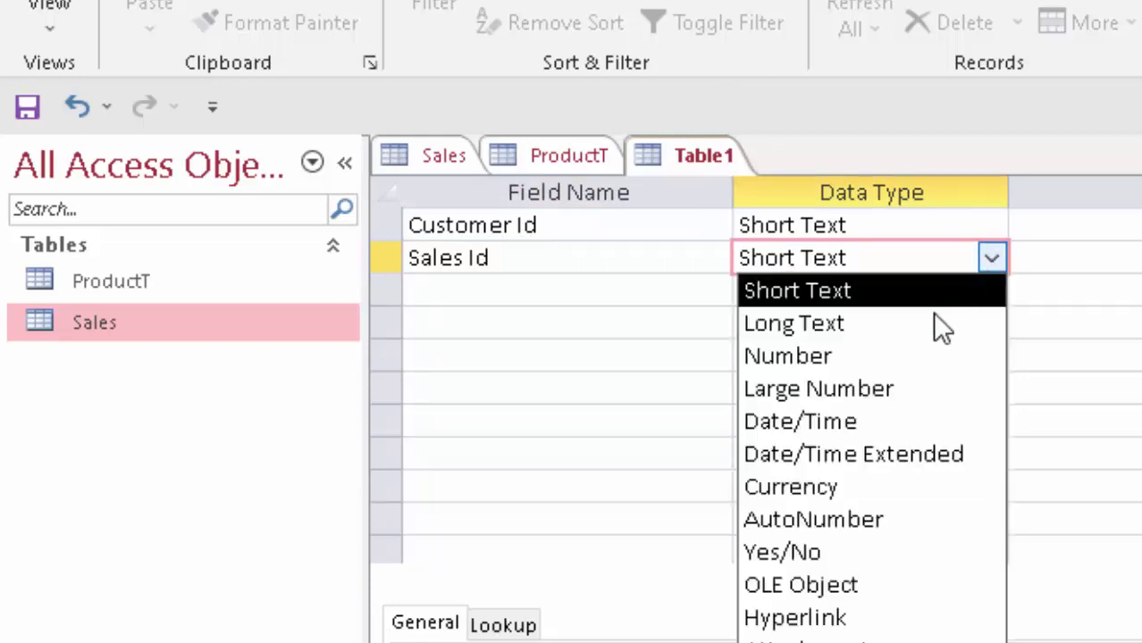
left_click(921, 350)
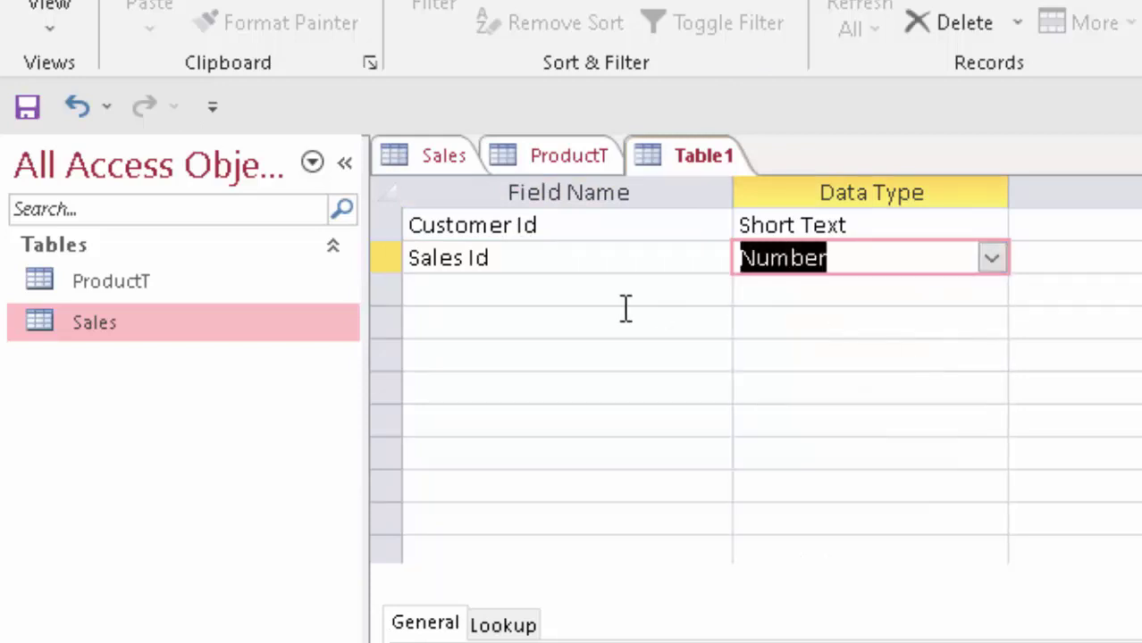
Add a Customer Name field as Short Text.
left_click(490, 293)
type("Cu")
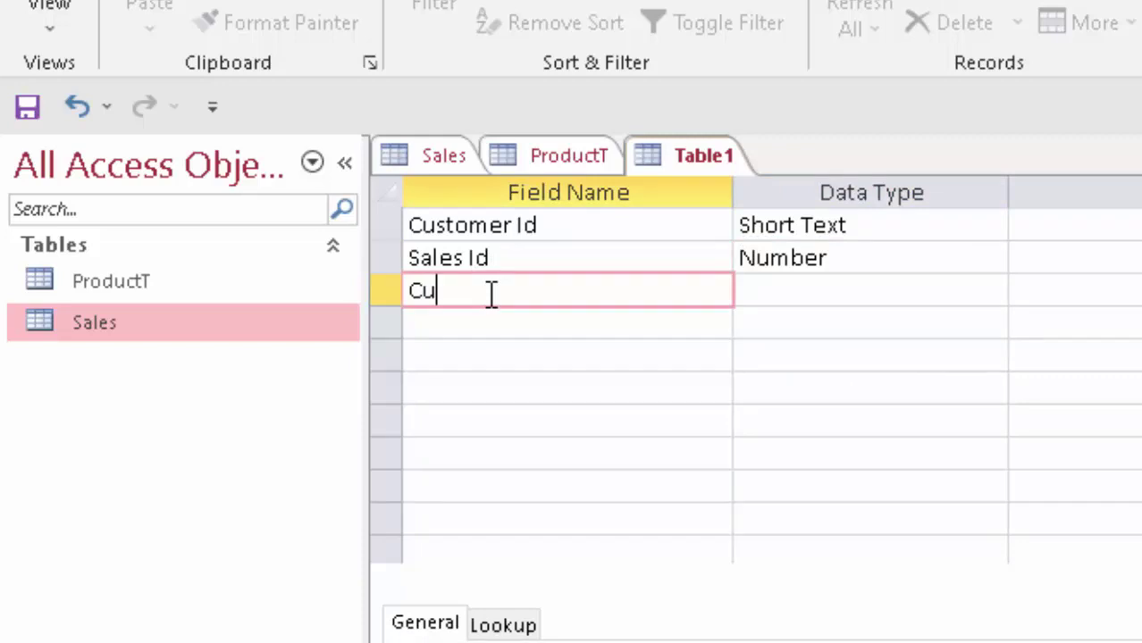
type("stom")
type("er Na")
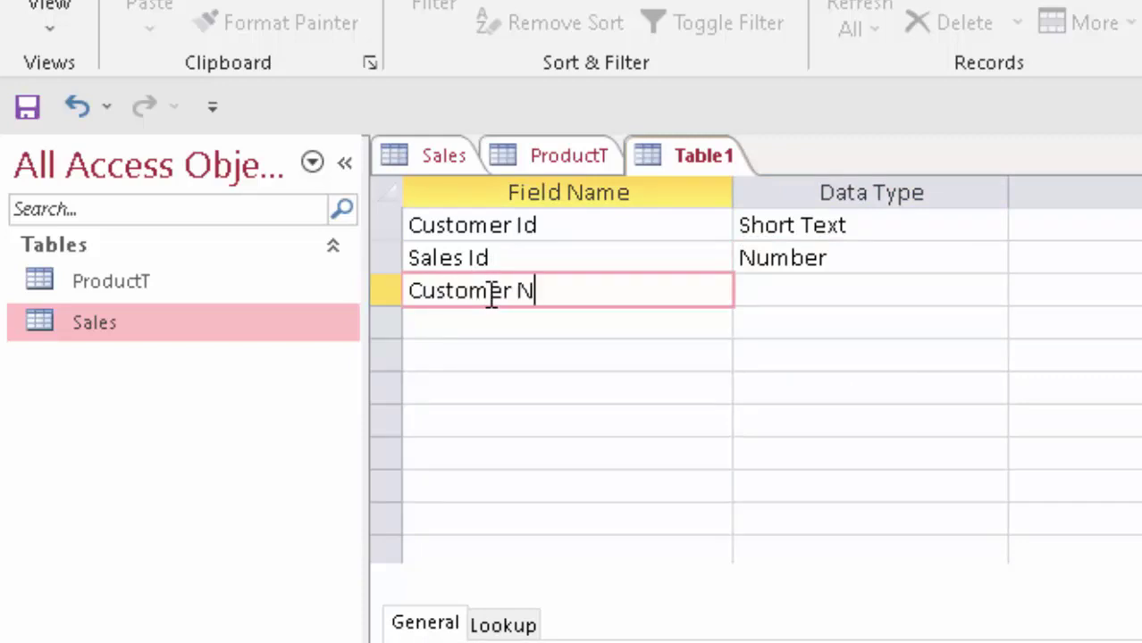
type("me")
left_click(847, 291)
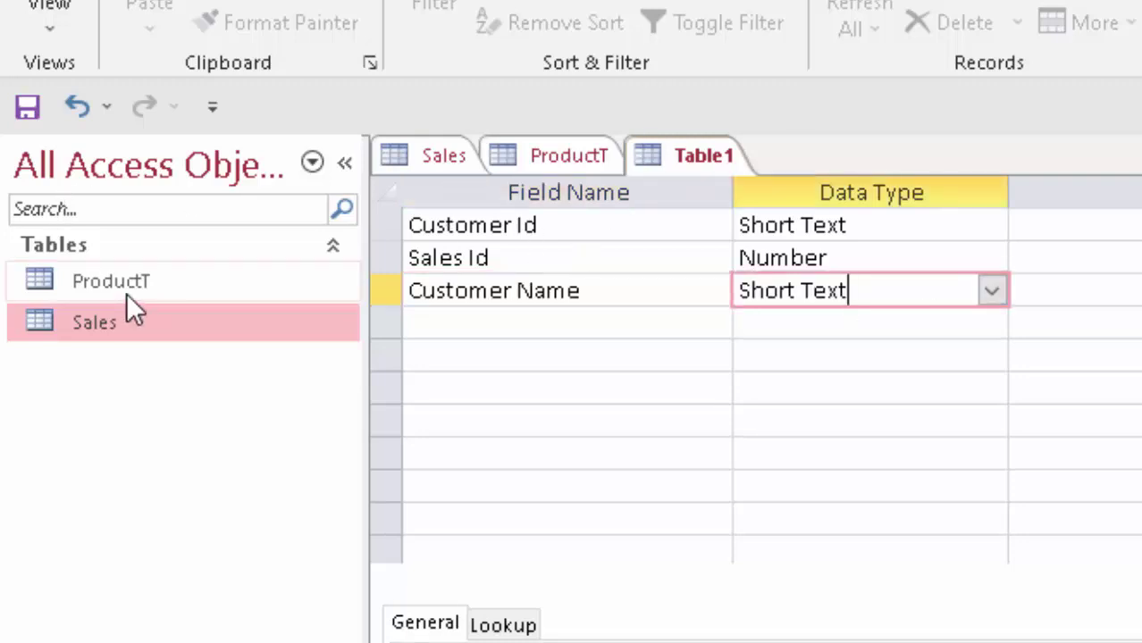
Check the Sales and ProductT tables, then return to the Table1 design.
double_click(143, 323)
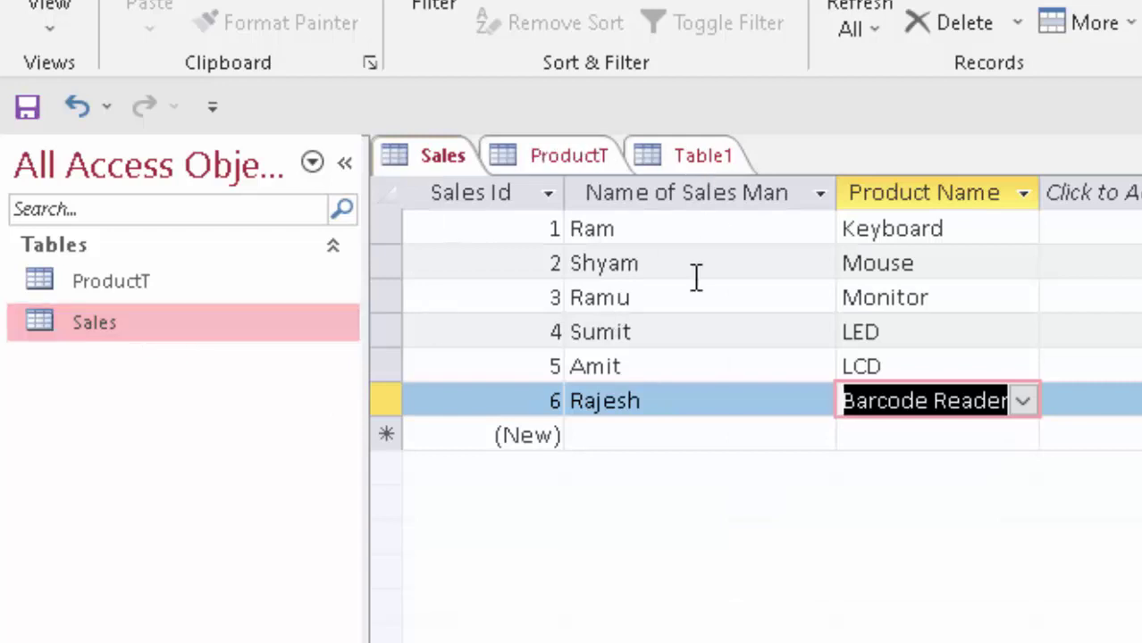
left_click(130, 284)
double_click(130, 286)
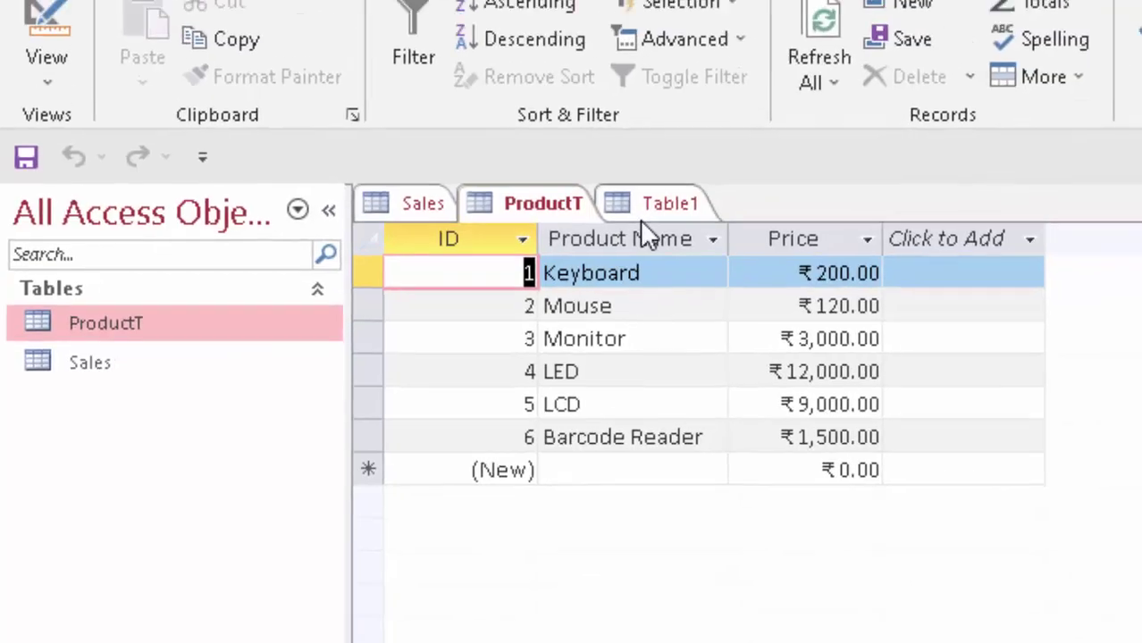
left_click(605, 298)
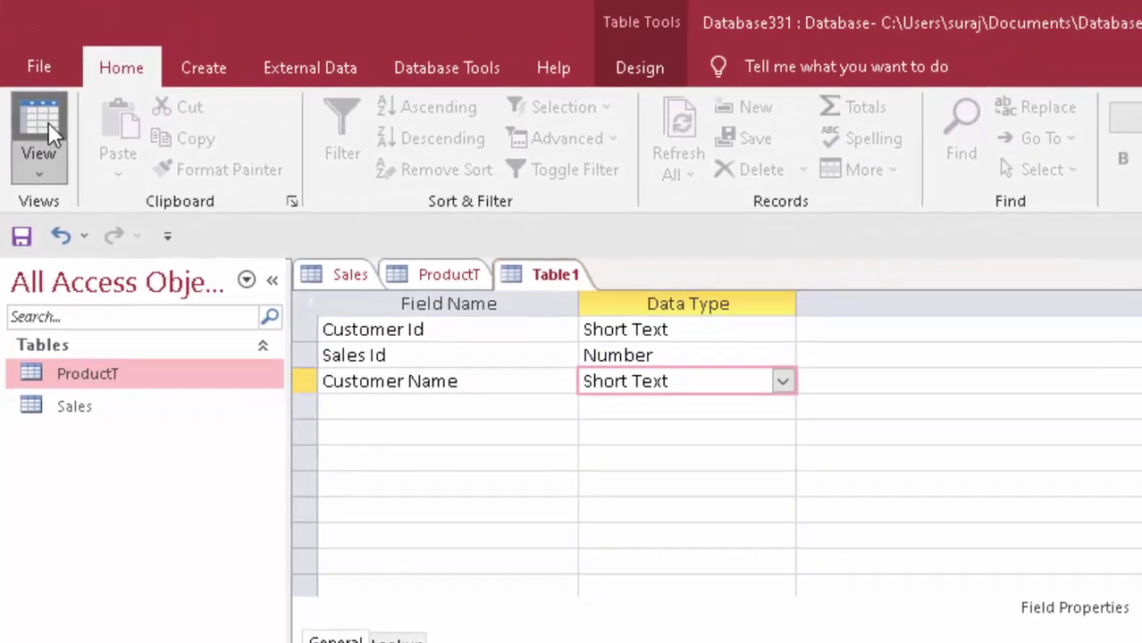
Save the new table as CustomerT, declining the automatic primary key.
left_click(42, 134)
left_click(768, 524)
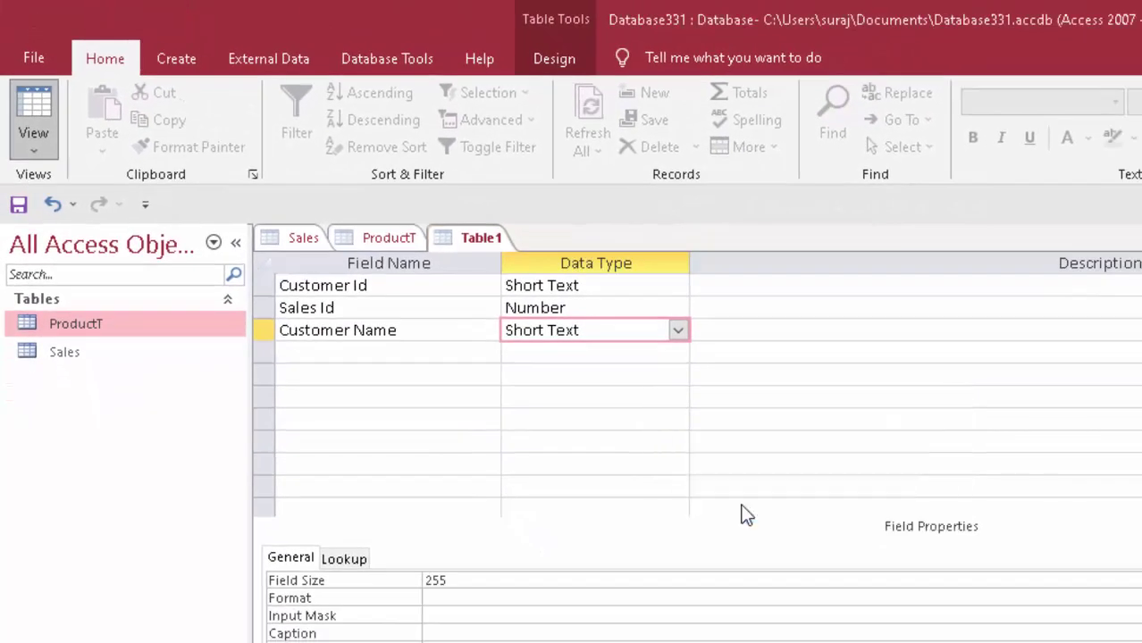
key("BackSpace")
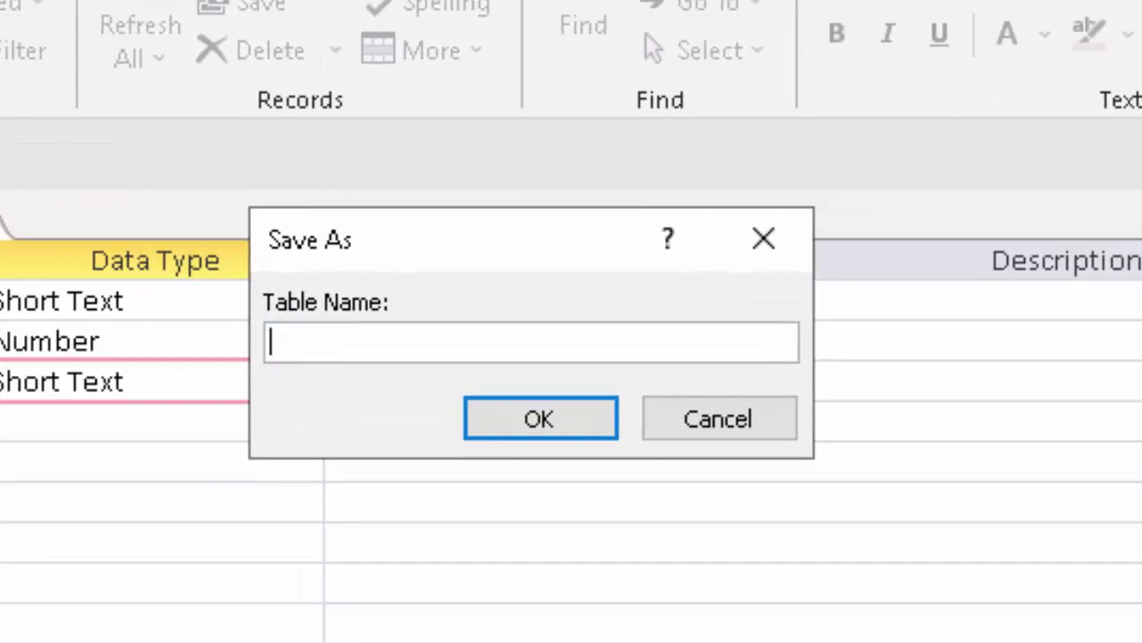
type("Cu")
type("stom")
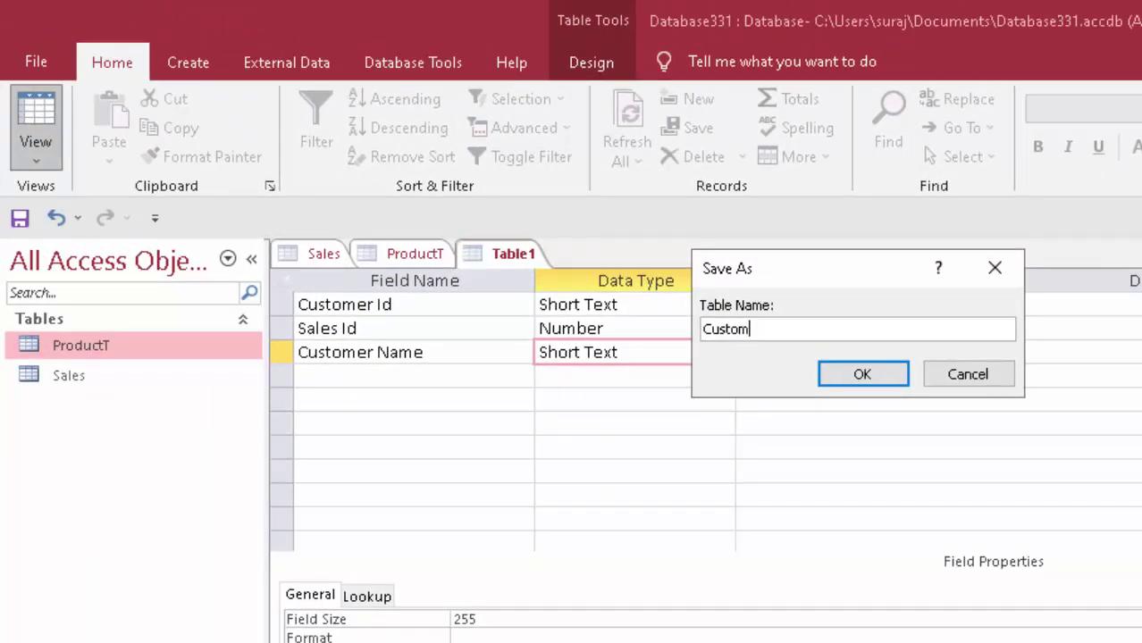
type("erT")
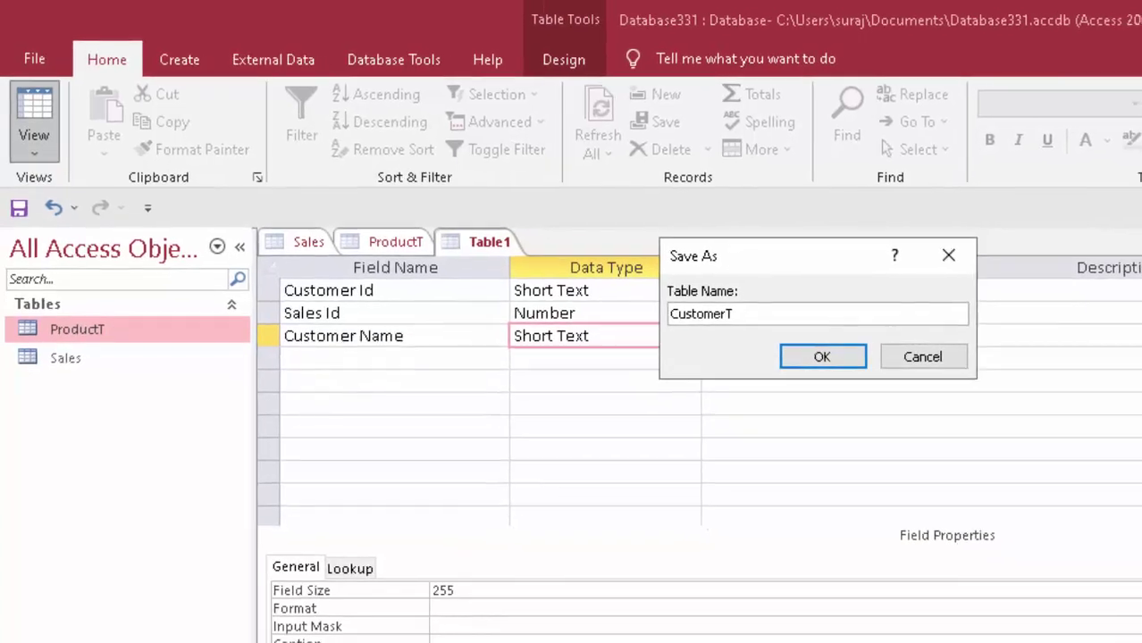
key("Return")
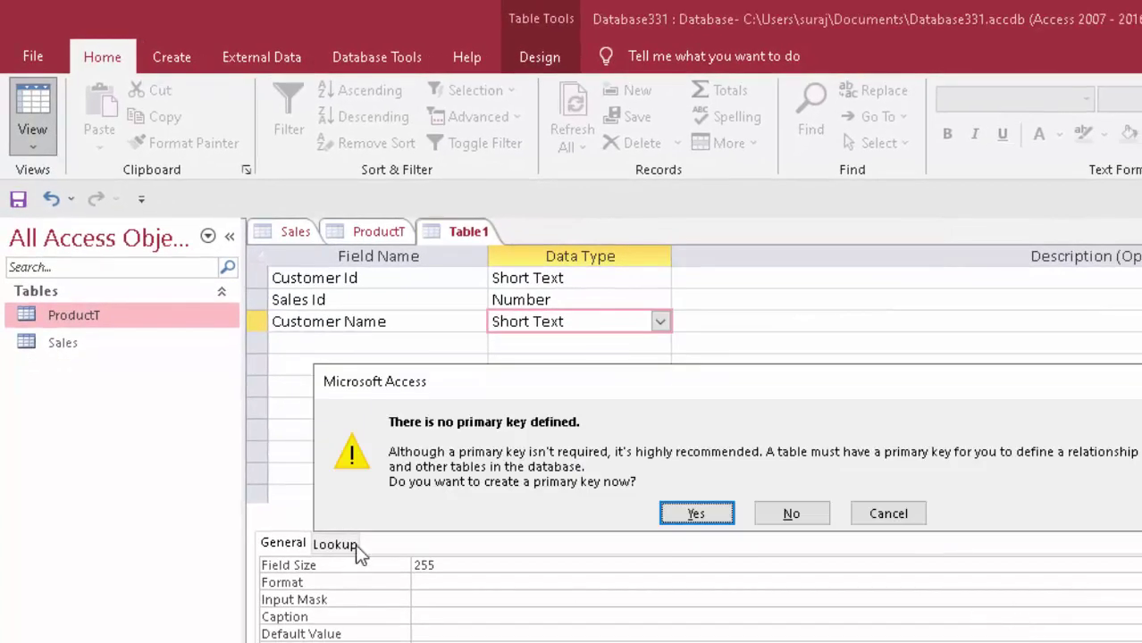
key("Escape")
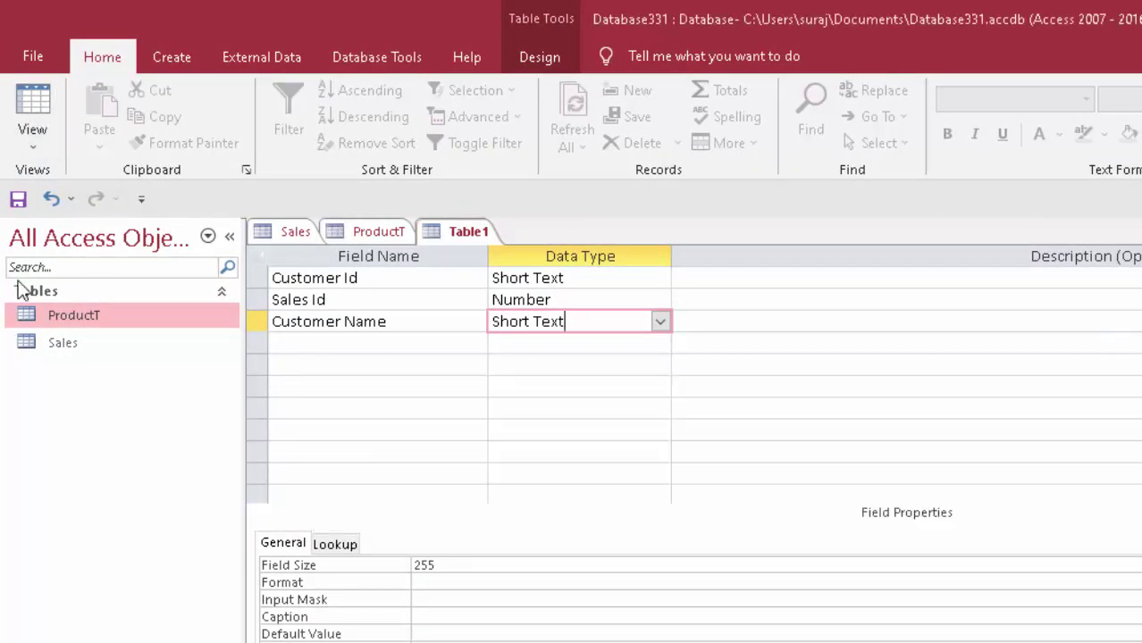
Make Customer Id the primary key and switch CustomerT to datasheet view.
right_click(261, 276)
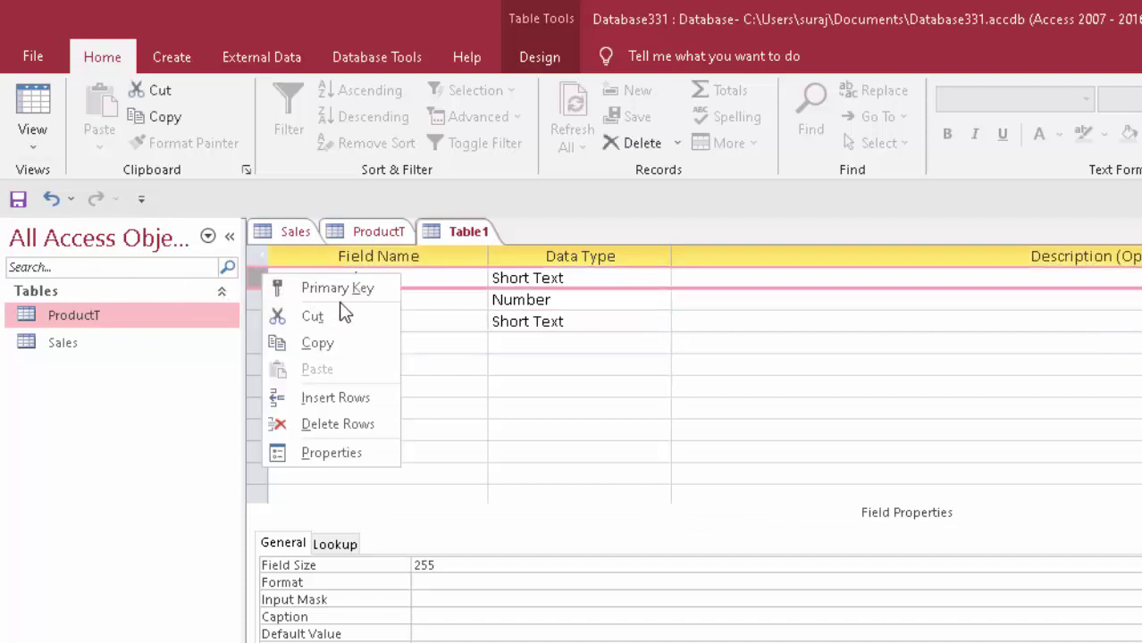
left_click(343, 295)
left_click(31, 111)
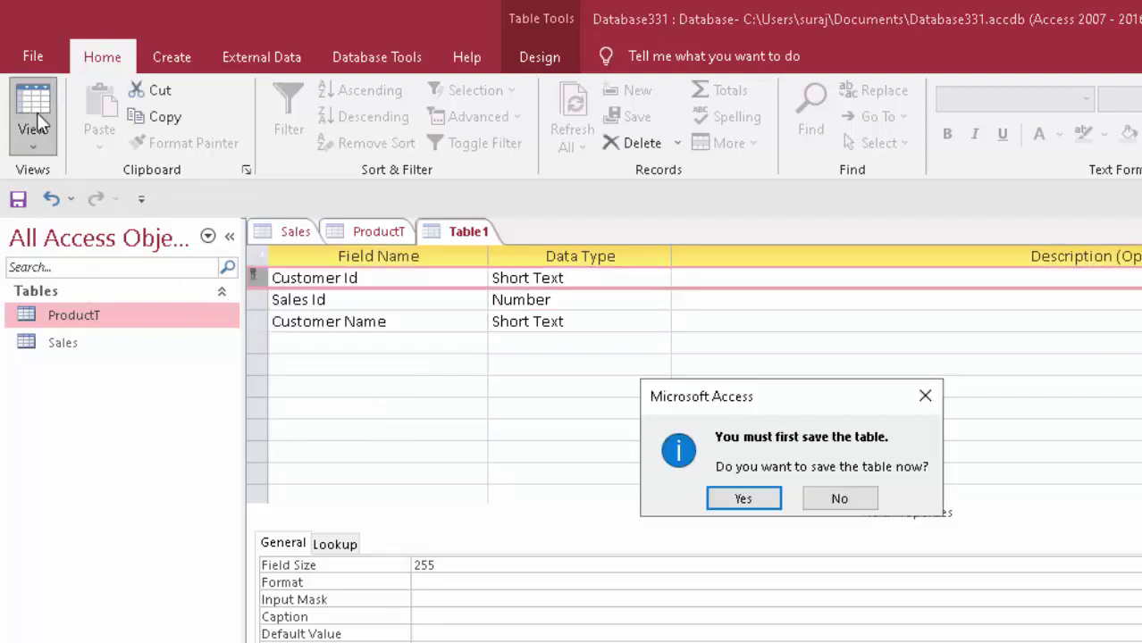
left_click(741, 498)
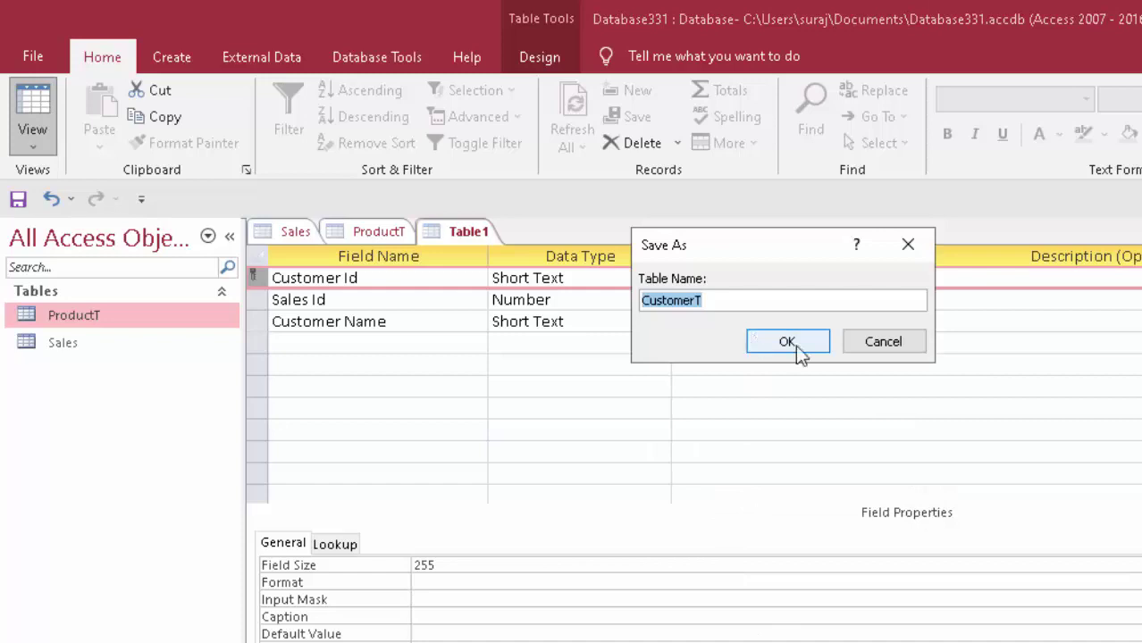
left_click(795, 349)
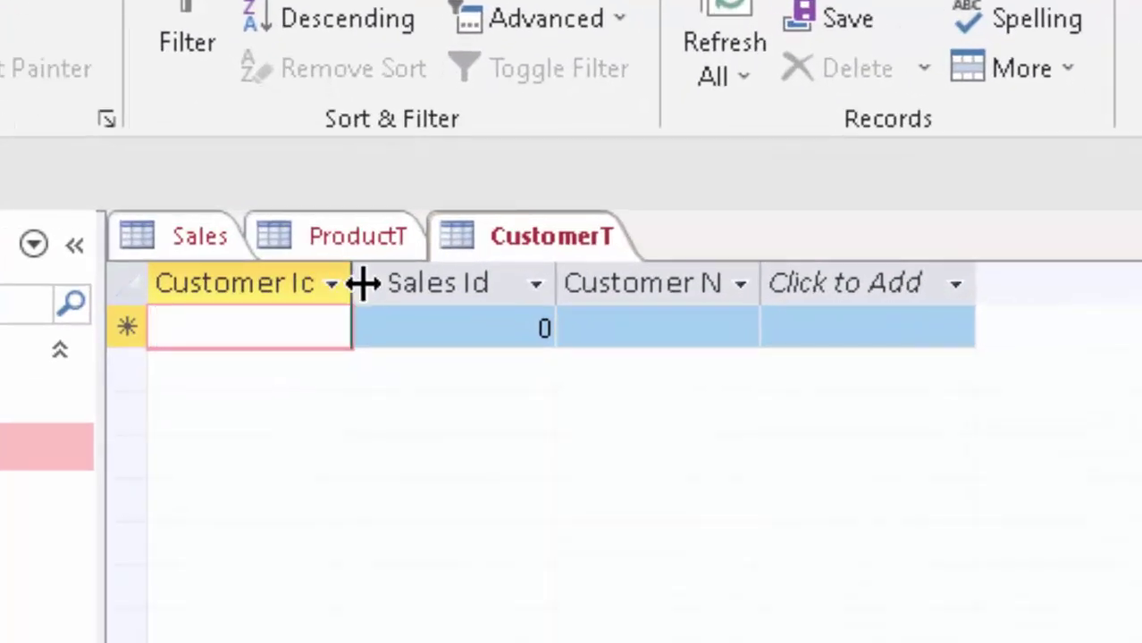
Widen the Customer Id column and enter record A01 with Sales Id 1 and a customer name.
left_click_drag(361, 284, 393, 308)
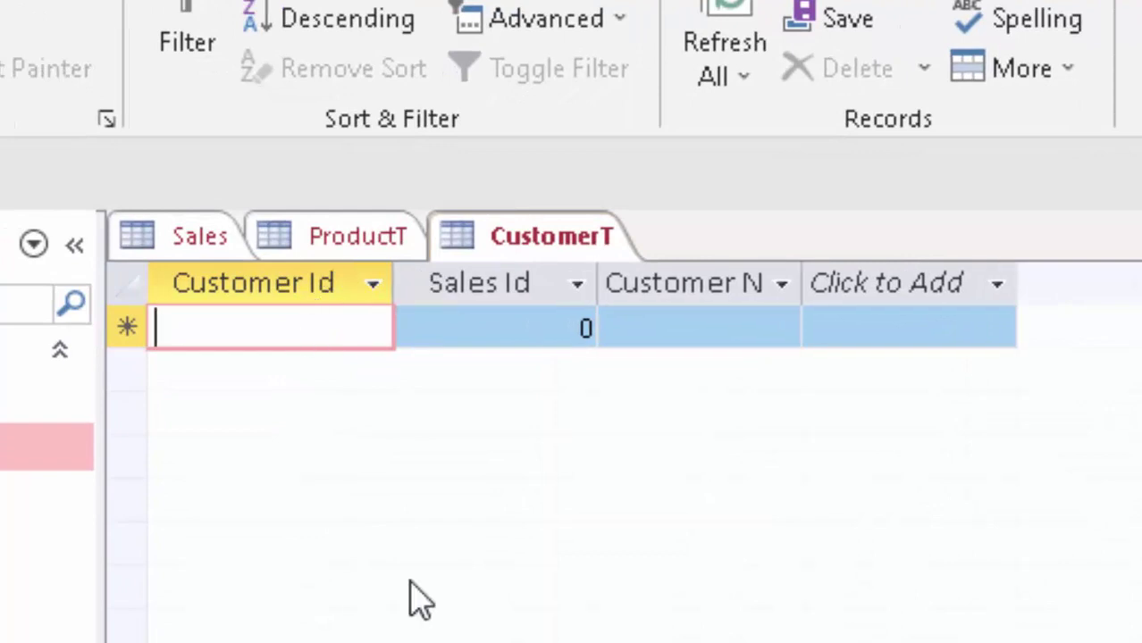
type("A0")
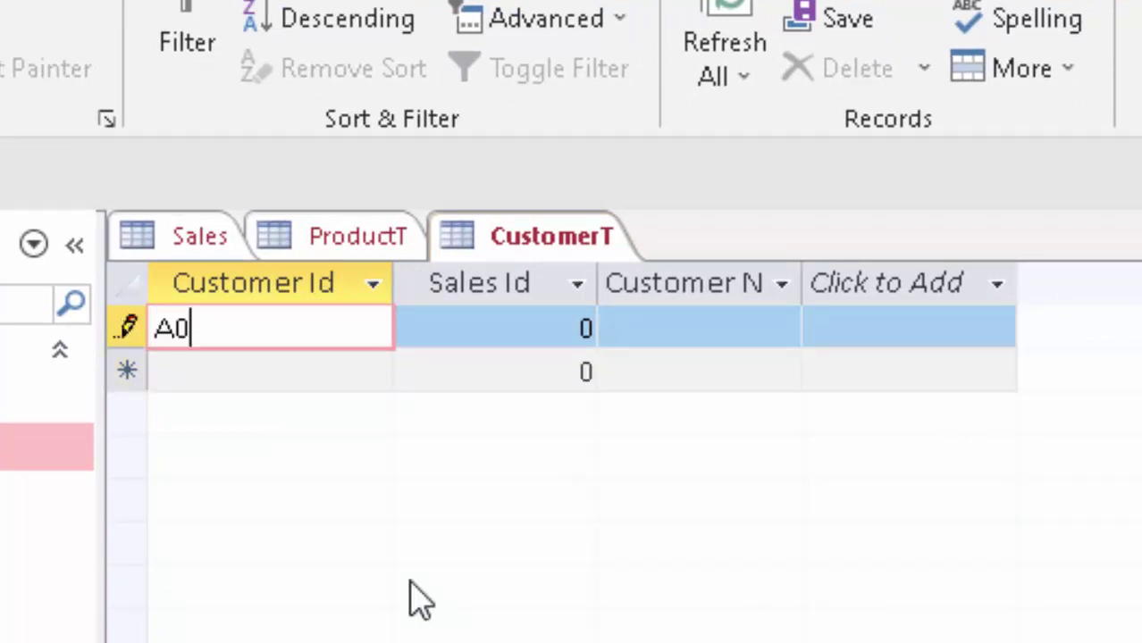
type("1")
key("Tab")
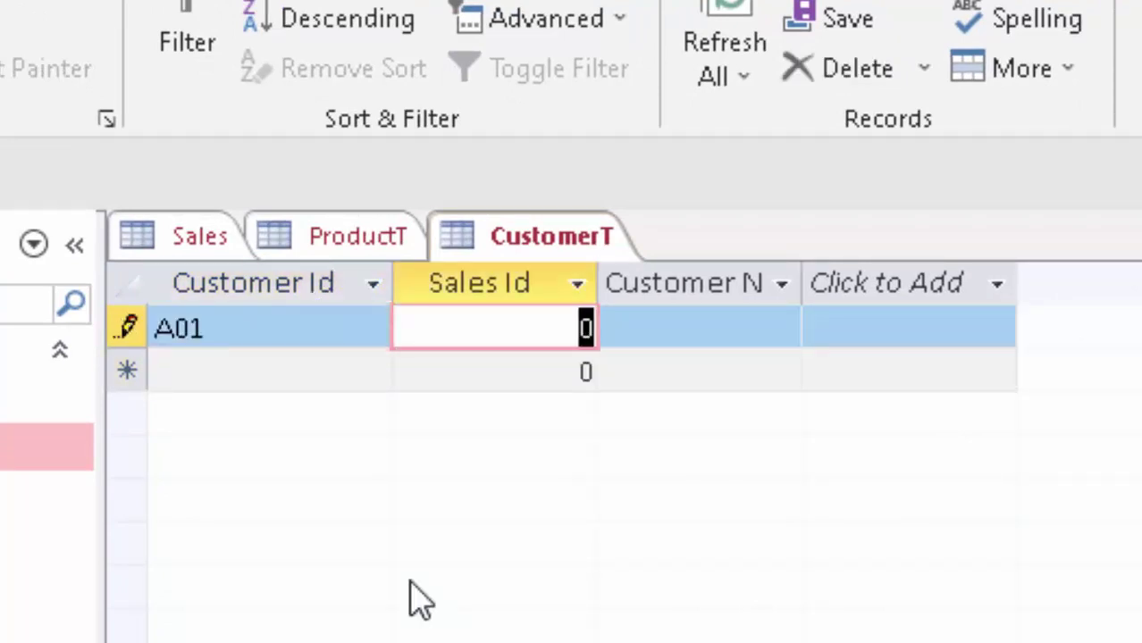
type("1")
key("Tab")
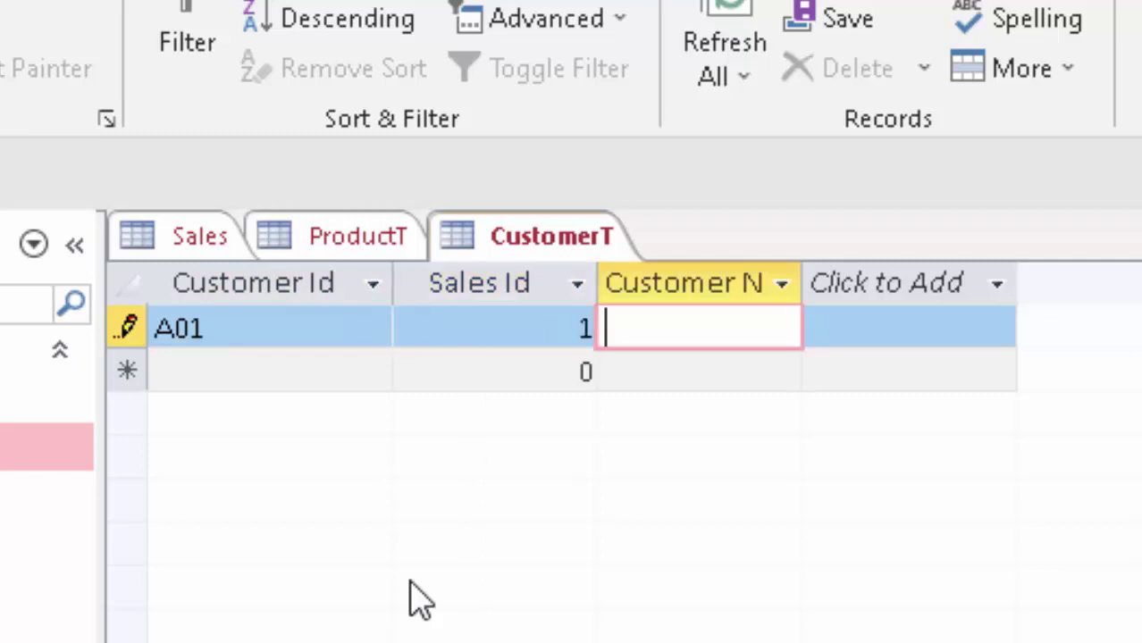
type("Ram")
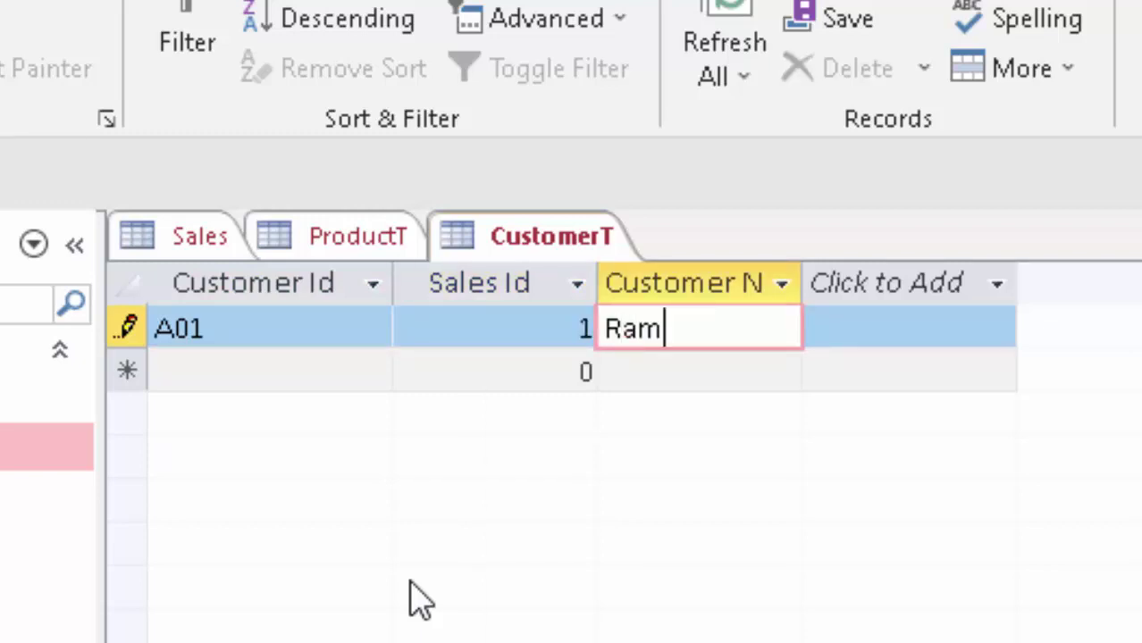
type("u")
key("Tab")
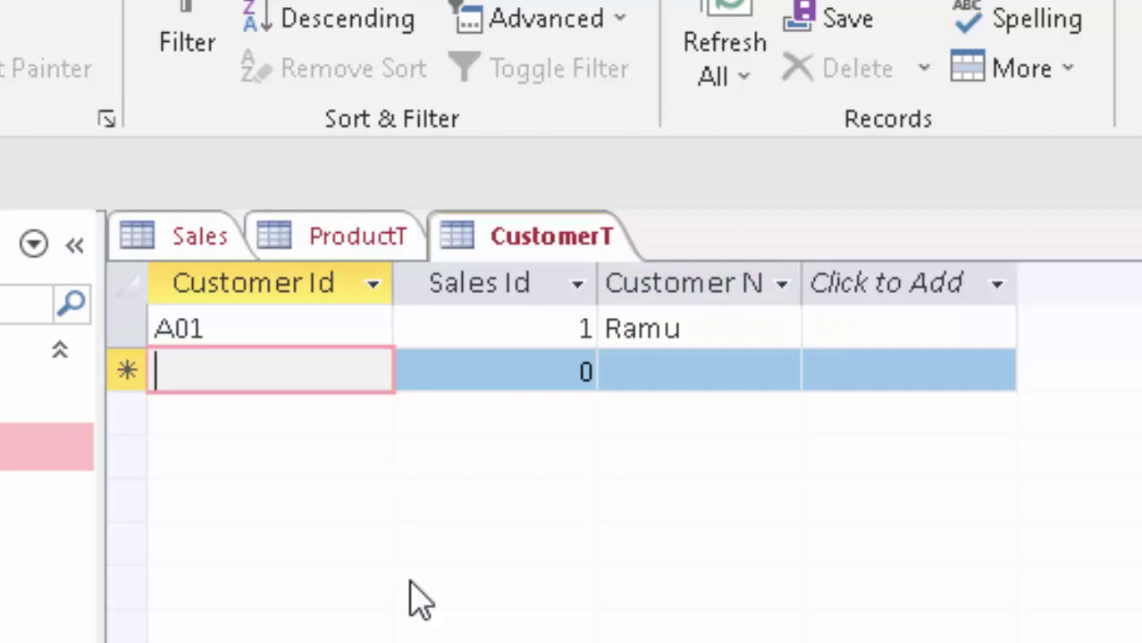
Enter record A02 with Sales Id 2 and a customer name, then begin record A03.
type("A0")
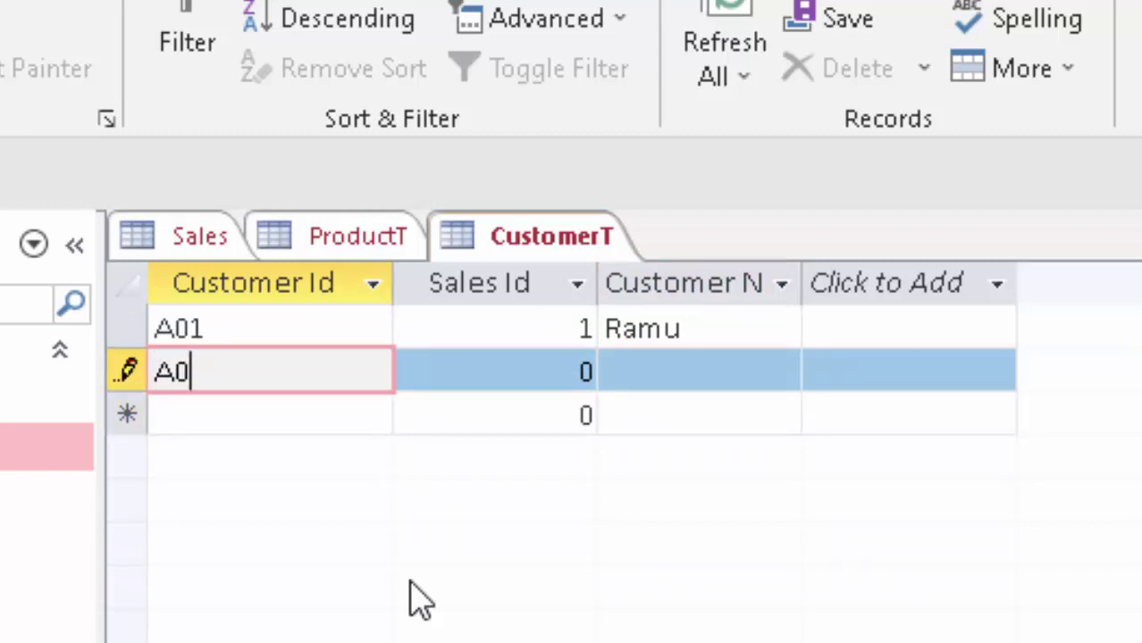
type("2")
key("Tab")
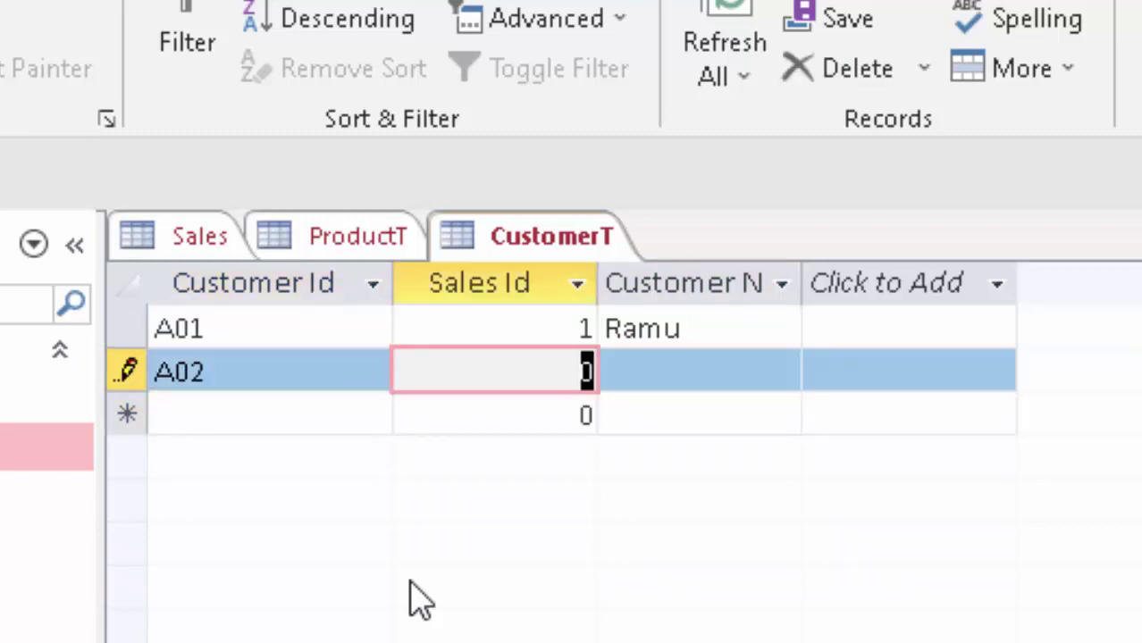
type("2")
key("Tab")
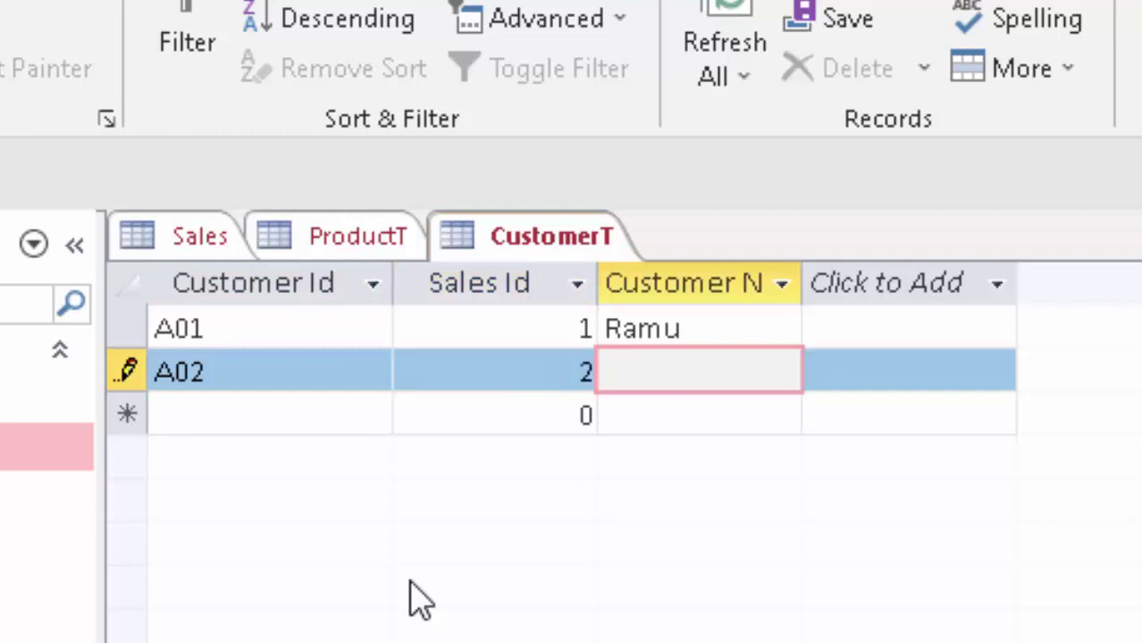
type("Sum")
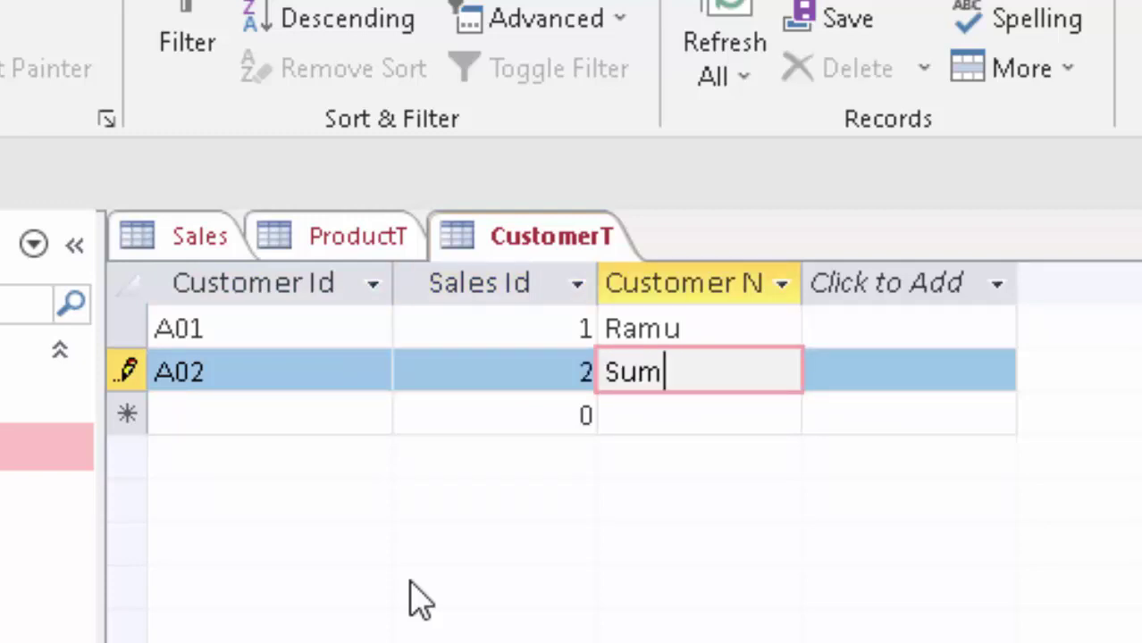
type("it")
left_click(285, 423)
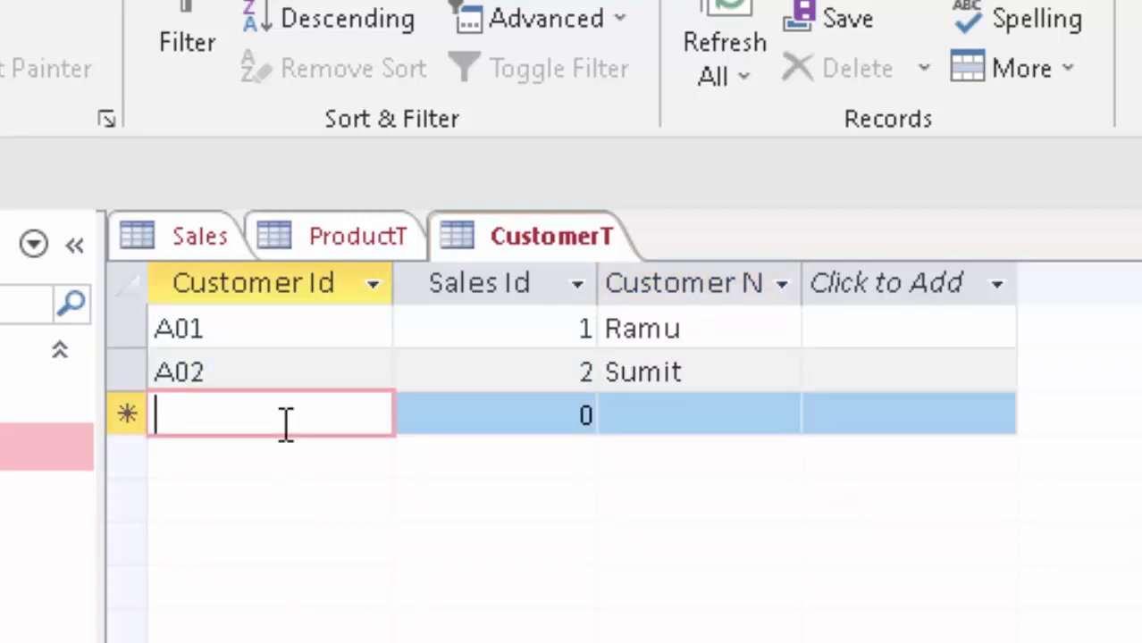
type("A03")
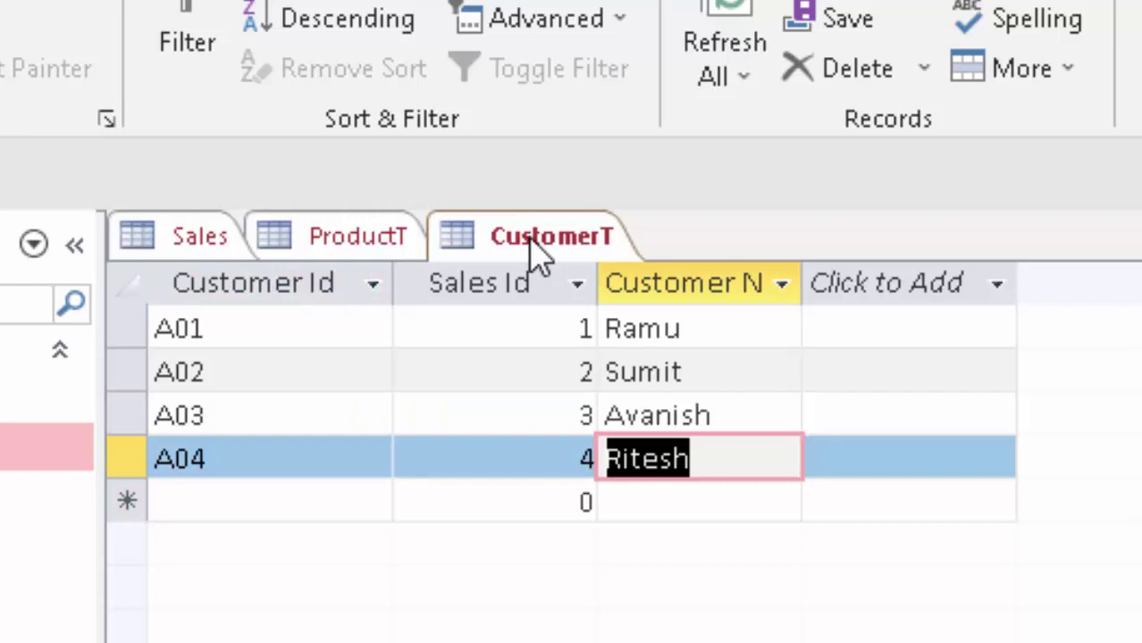
Close the open CustomerT, ProductT and Sales tables.
right_click(532, 241)
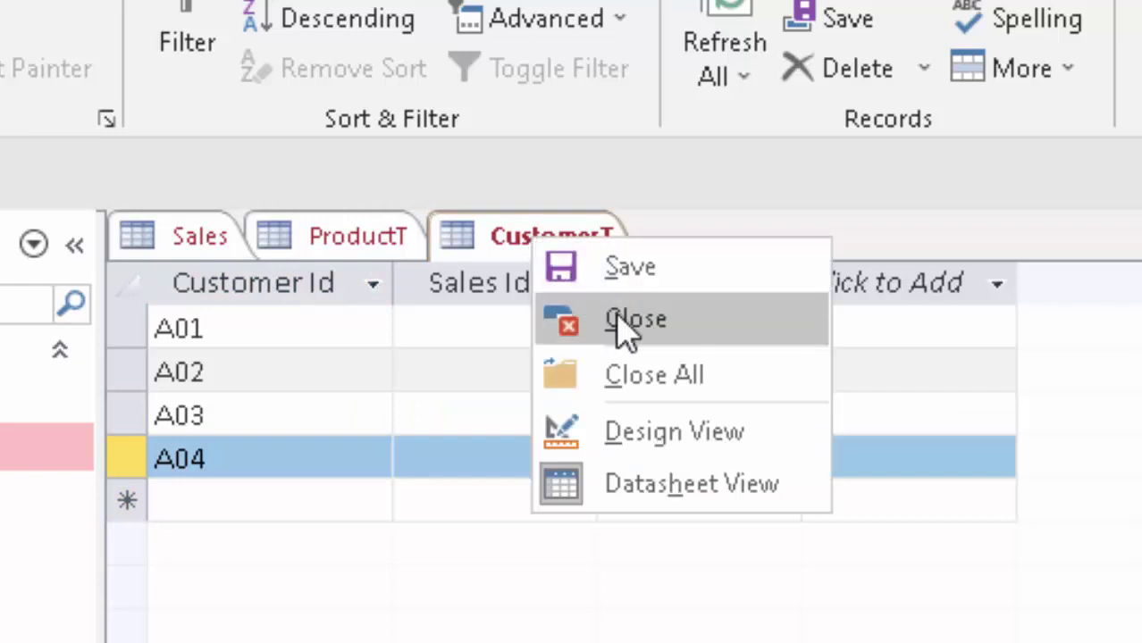
left_click(620, 323)
right_click(370, 243)
left_click(456, 324)
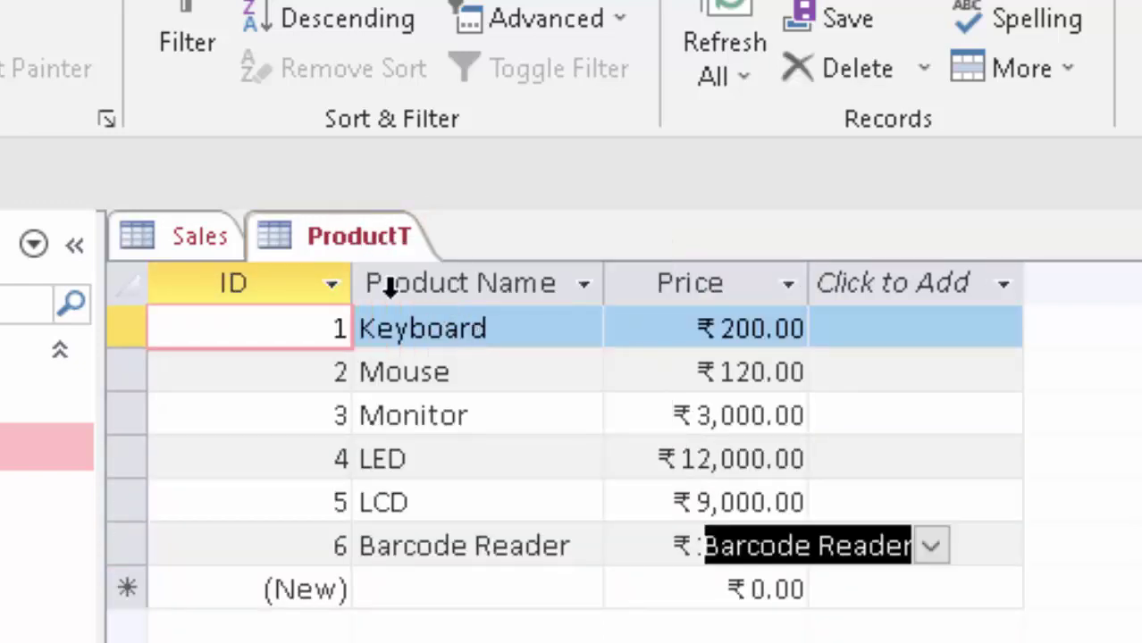
right_click(191, 245)
left_click(268, 322)
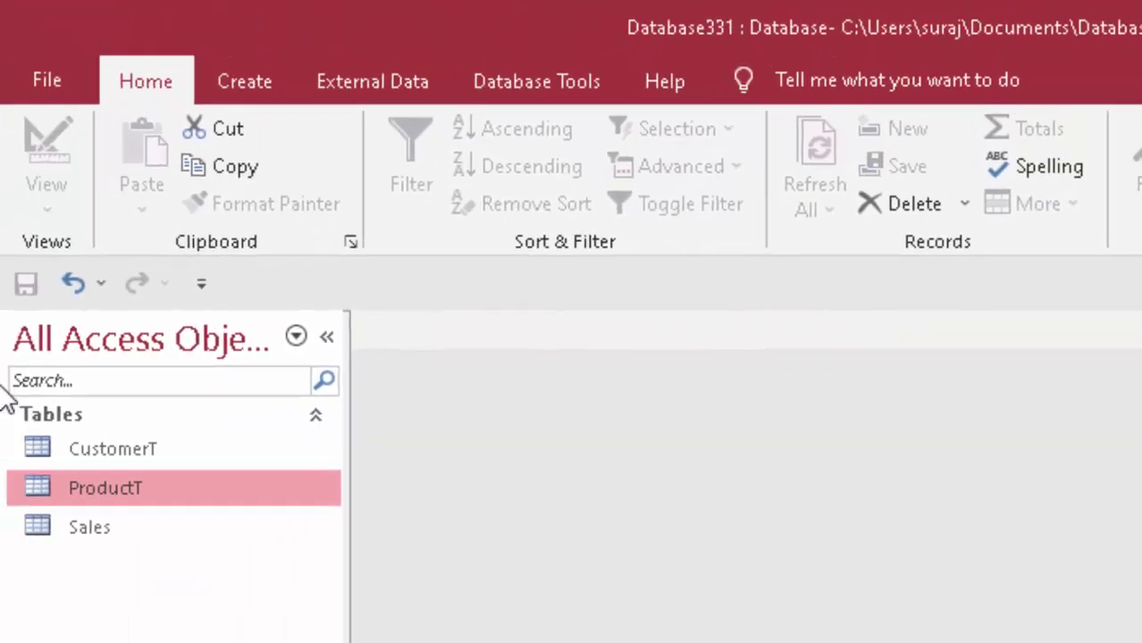
Open CustomerT in Design View from the navigation pane.
left_click(175, 528)
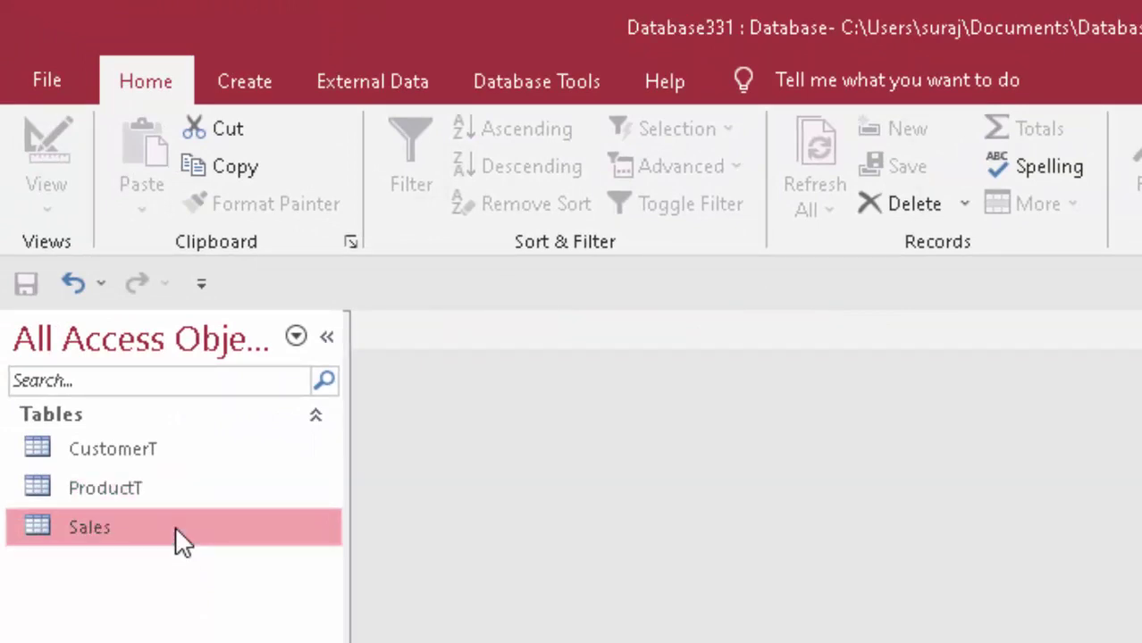
right_click(175, 525)
left_click(114, 454)
right_click(113, 443)
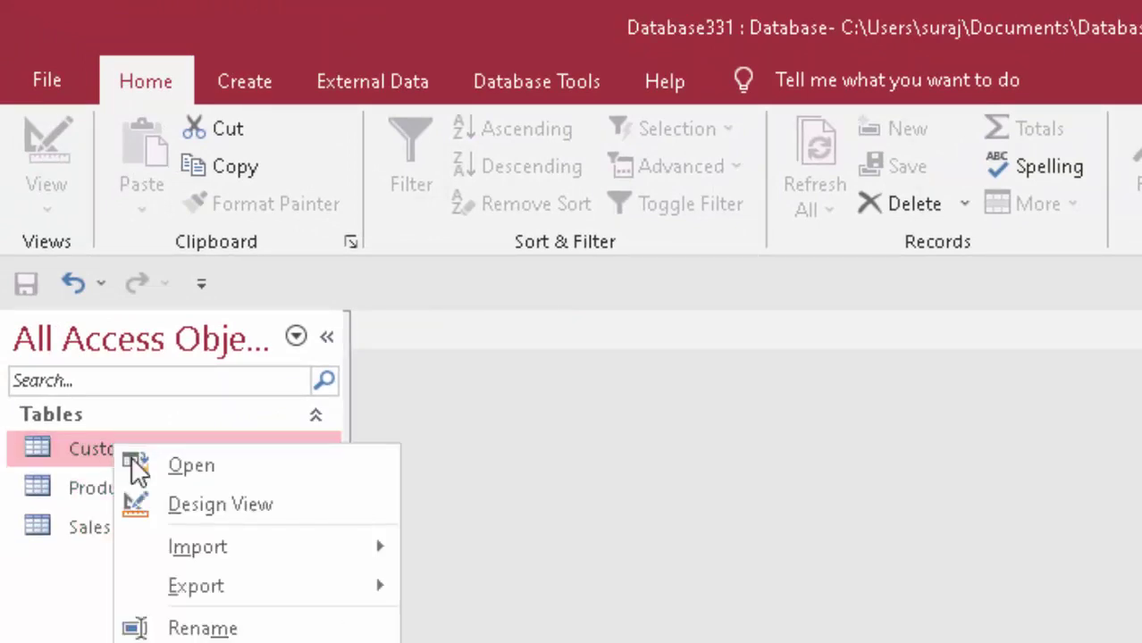
left_click(170, 501)
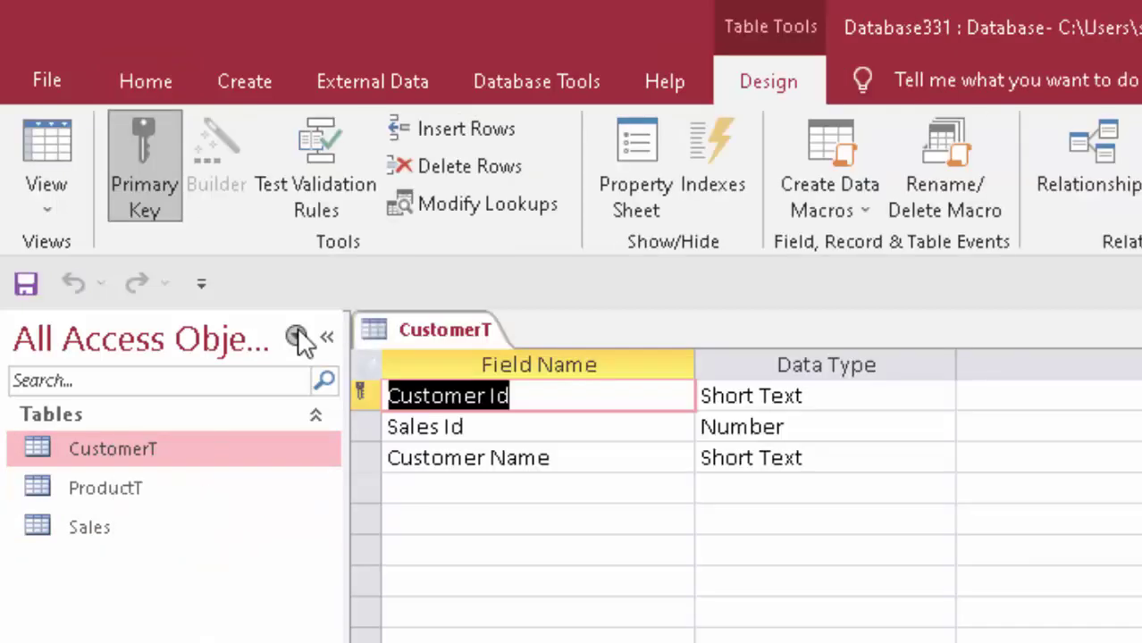
Add a fourth field named Product Name and show its data type choices.
left_click(486, 489)
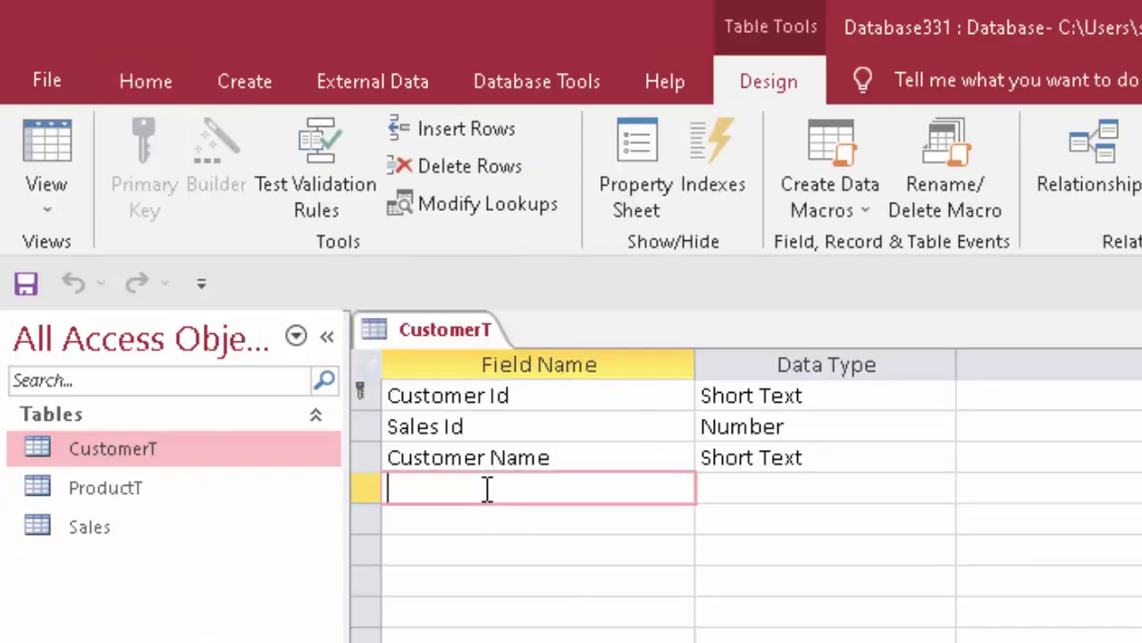
type("P")
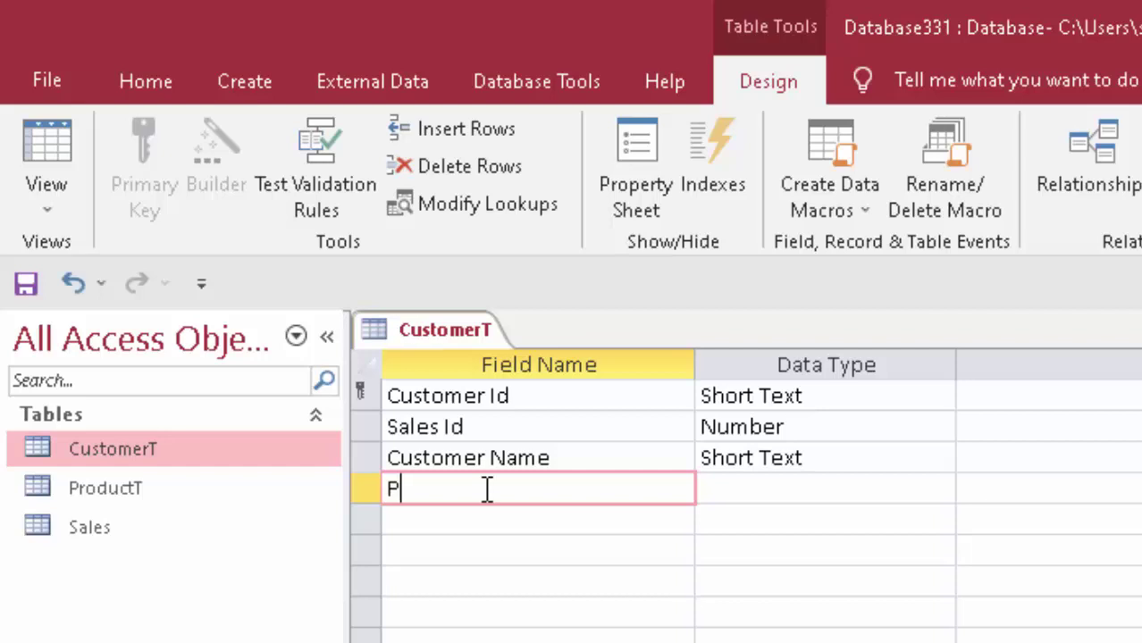
type("roduct")
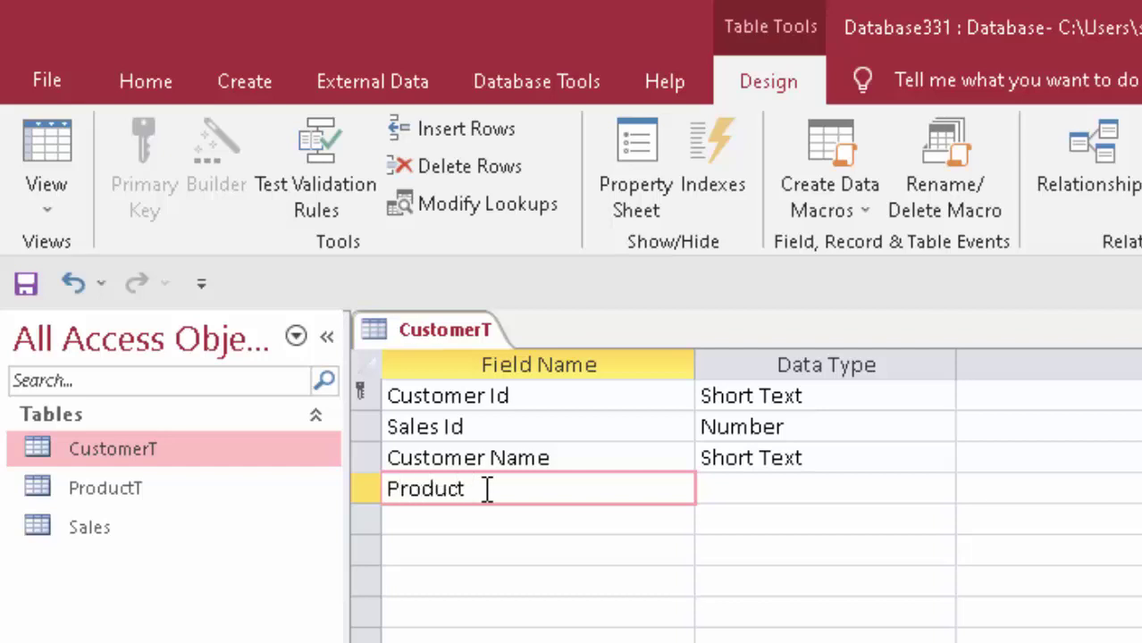
type("me")
key("Tab")
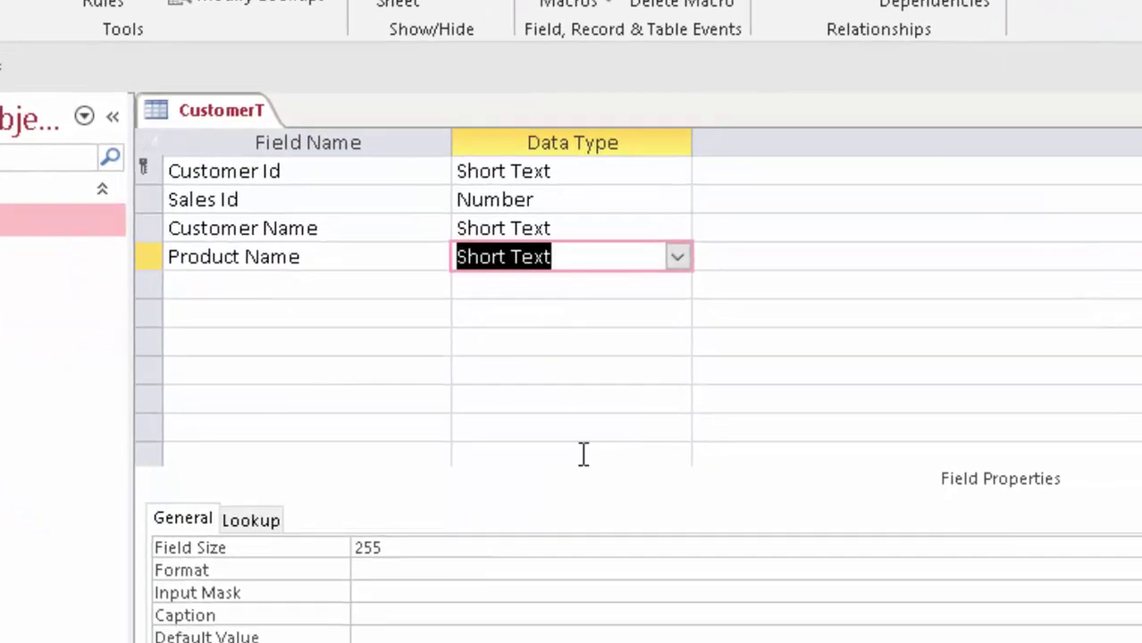
left_click(677, 257)
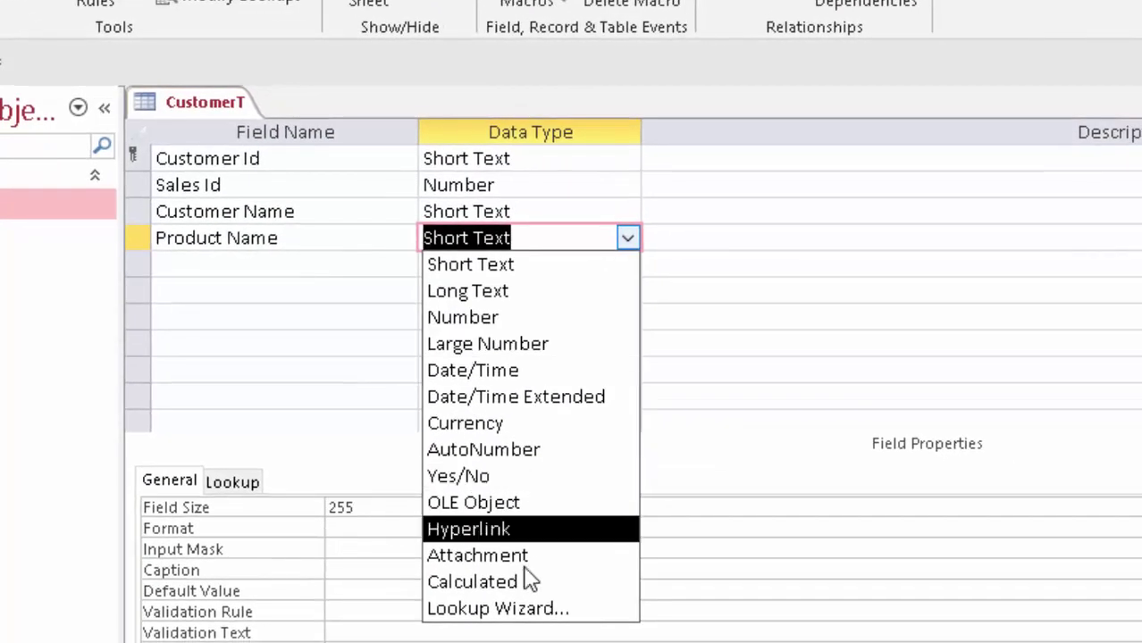
Build a Lookup Wizard for Product Name from table ProductT using its Product Name and Price columns.
left_click(525, 608)
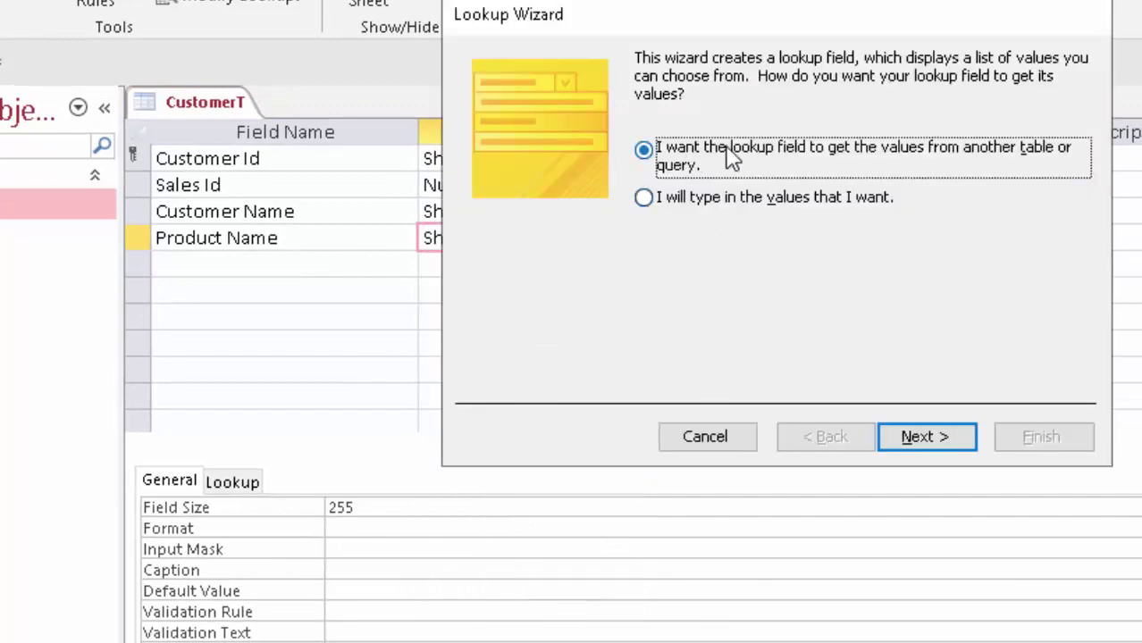
left_click(955, 437)
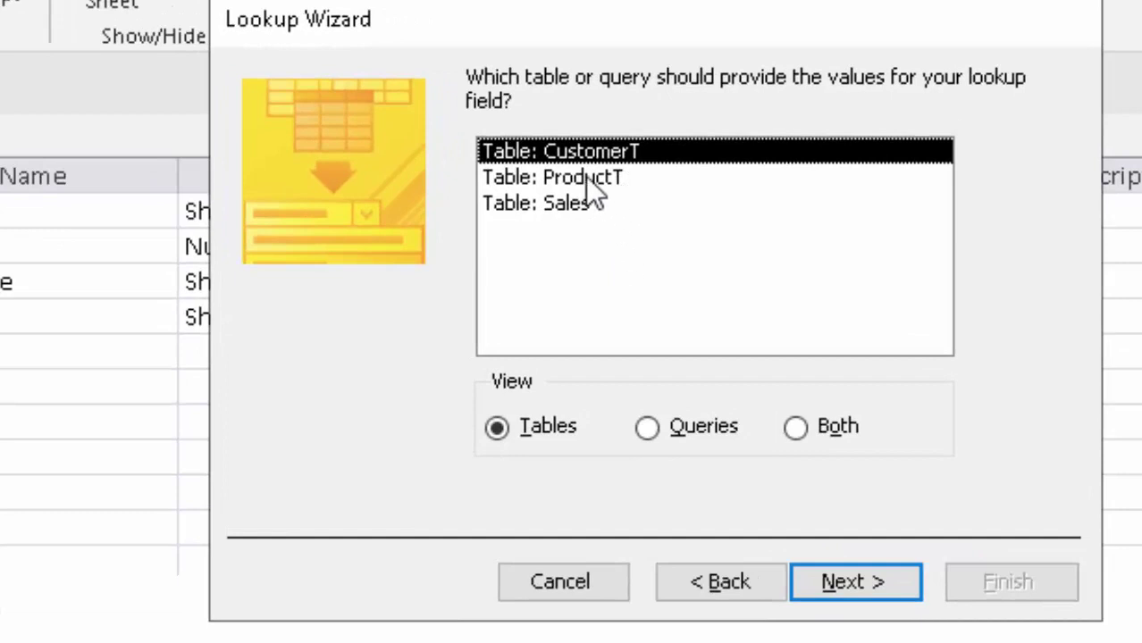
left_click(586, 178)
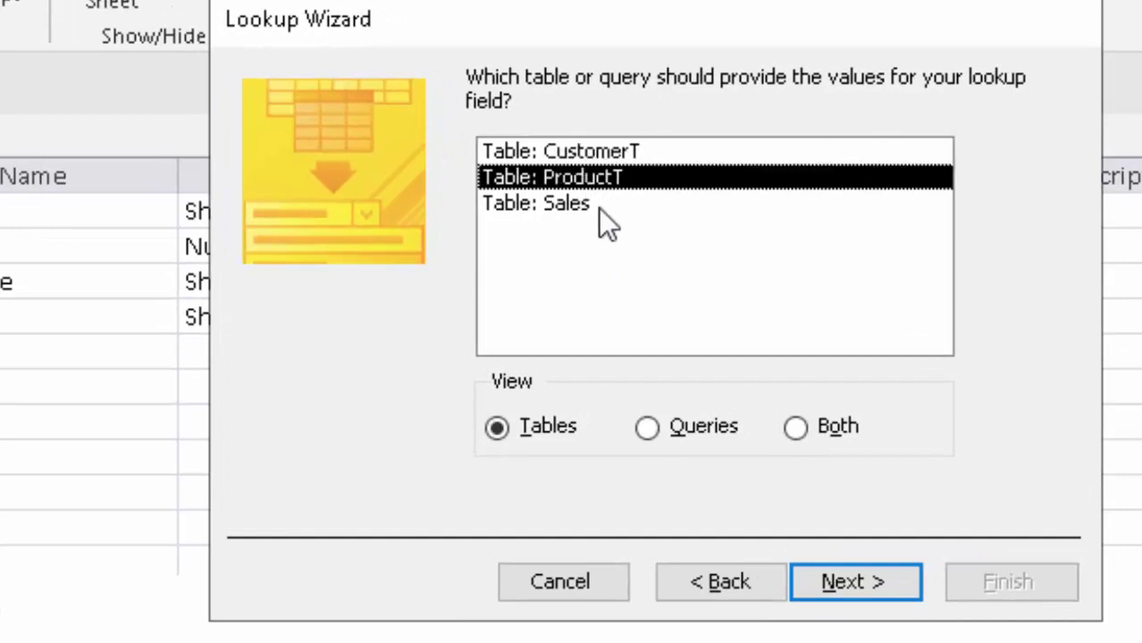
left_click(829, 578)
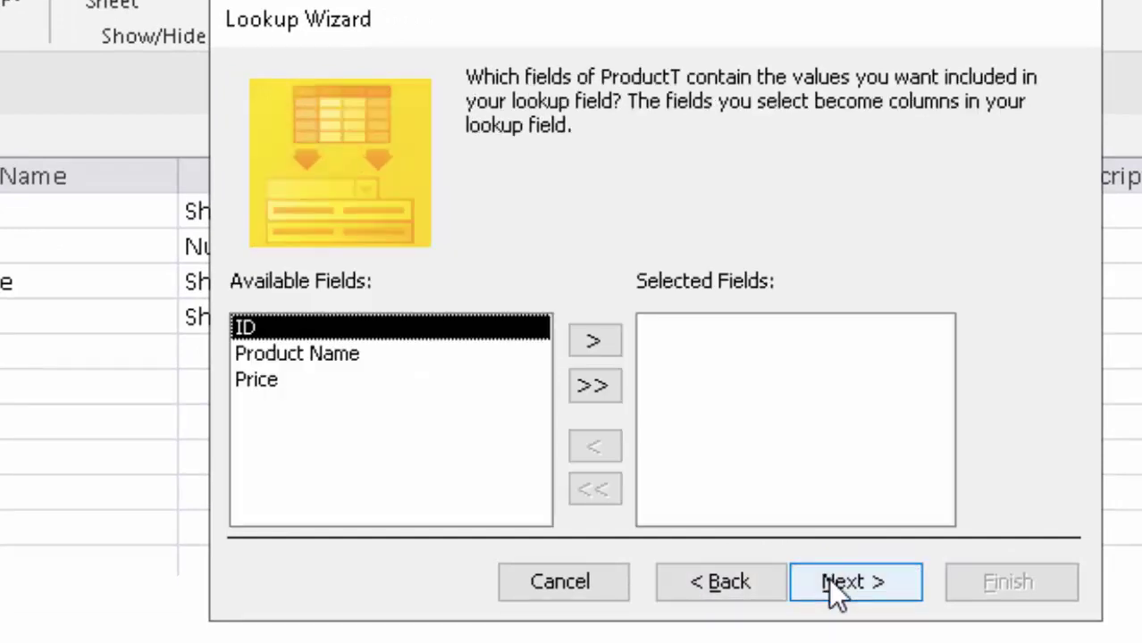
left_click(366, 362)
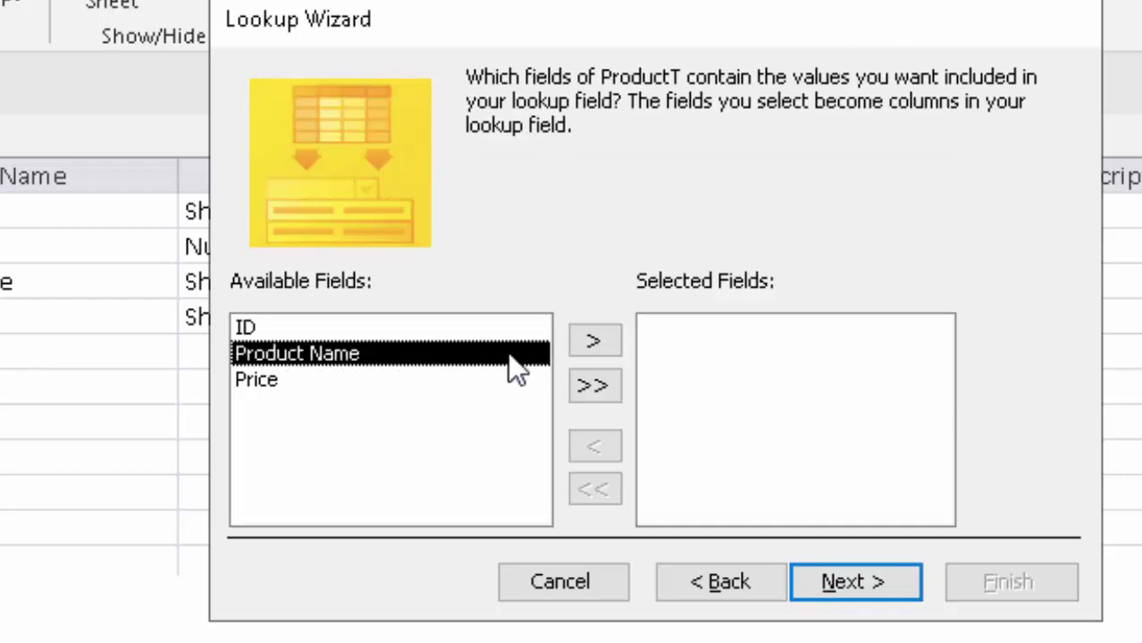
left_click(592, 342)
left_click(590, 343)
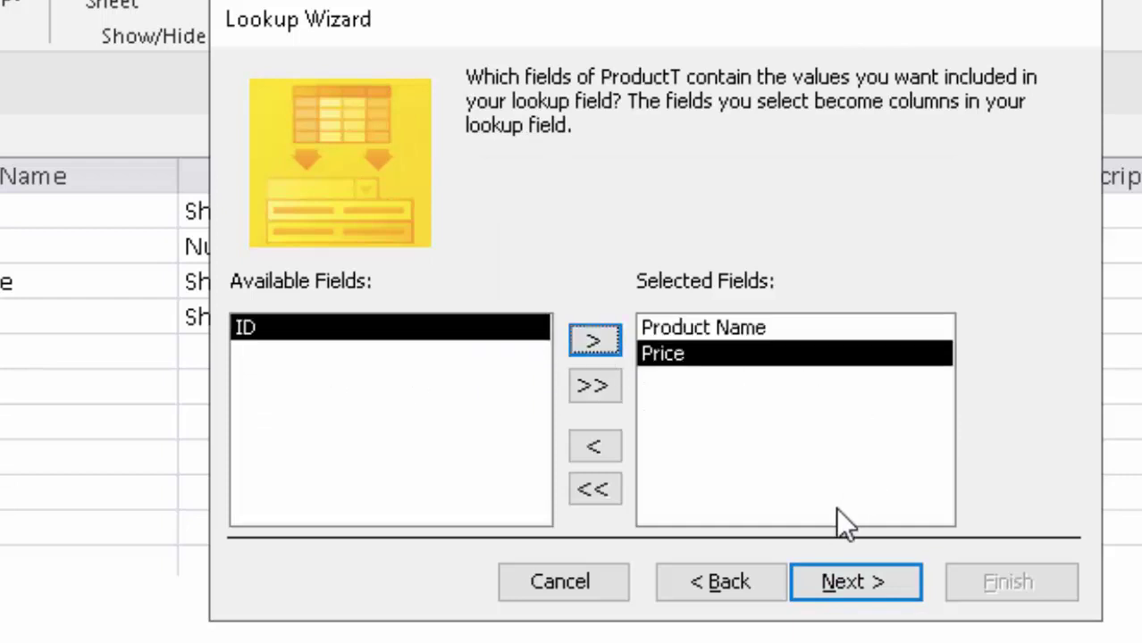
left_click(847, 581)
Finish the Product Name lookup with the ID key column hidden and save CustomerT.
left_click(847, 581)
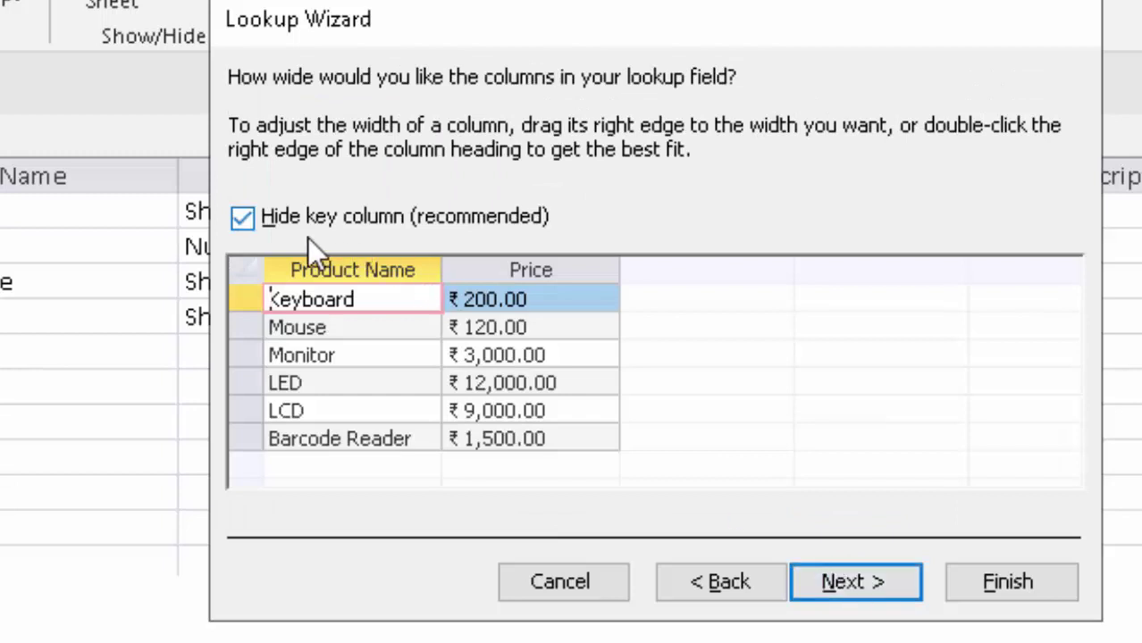
left_click(248, 217)
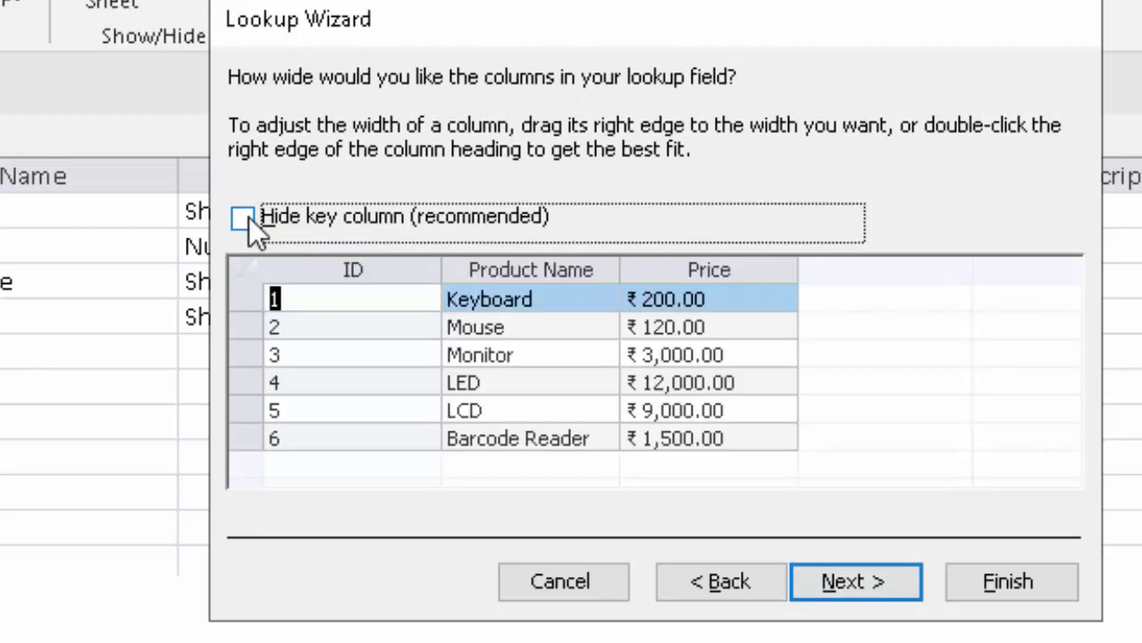
left_click(243, 218)
left_click(245, 218)
left_click(243, 218)
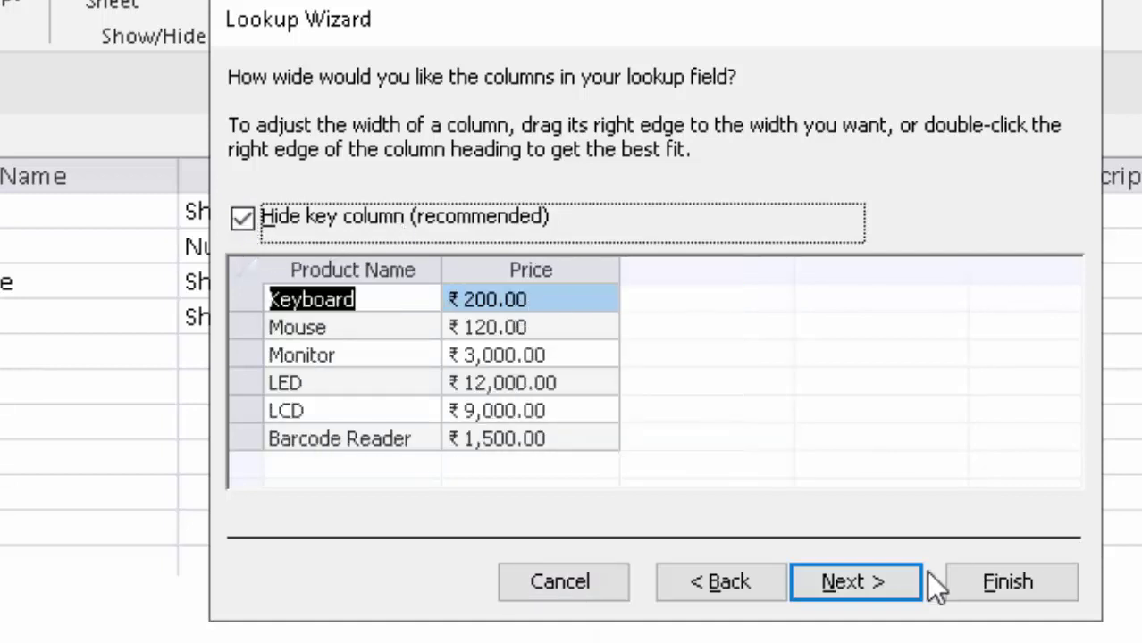
left_click(887, 576)
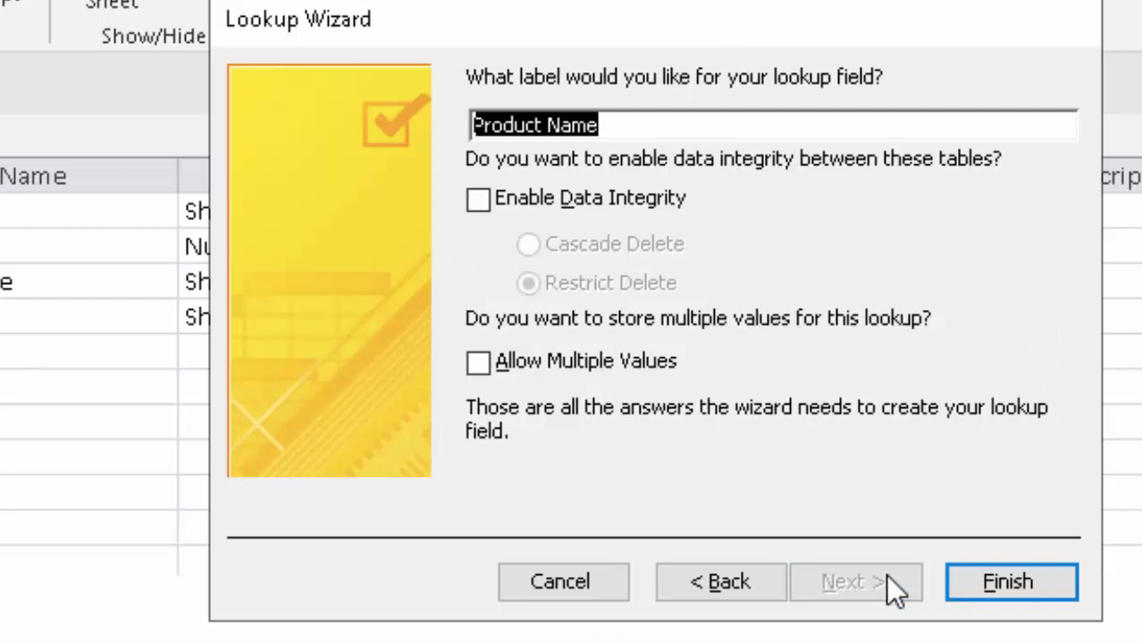
left_click(987, 581)
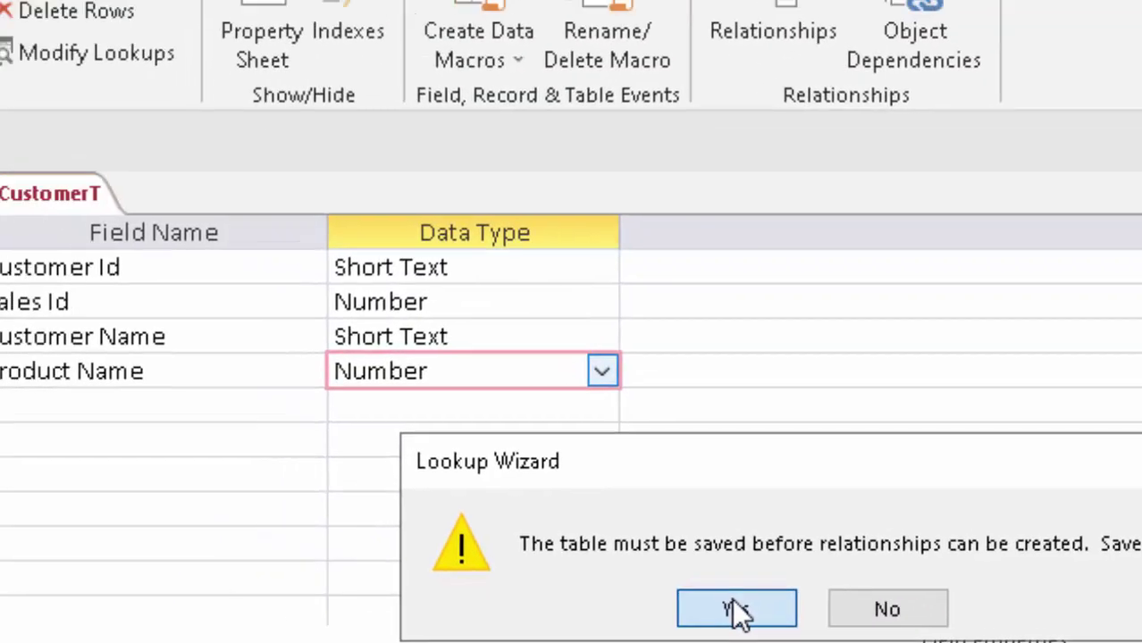
left_click(593, 558)
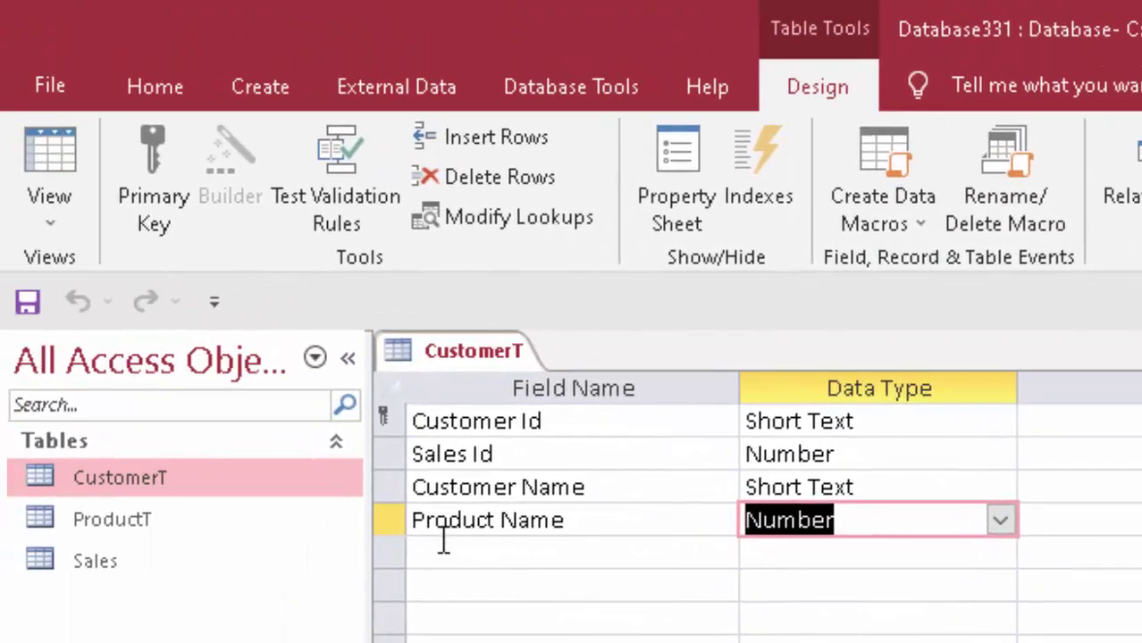
left_click(445, 546)
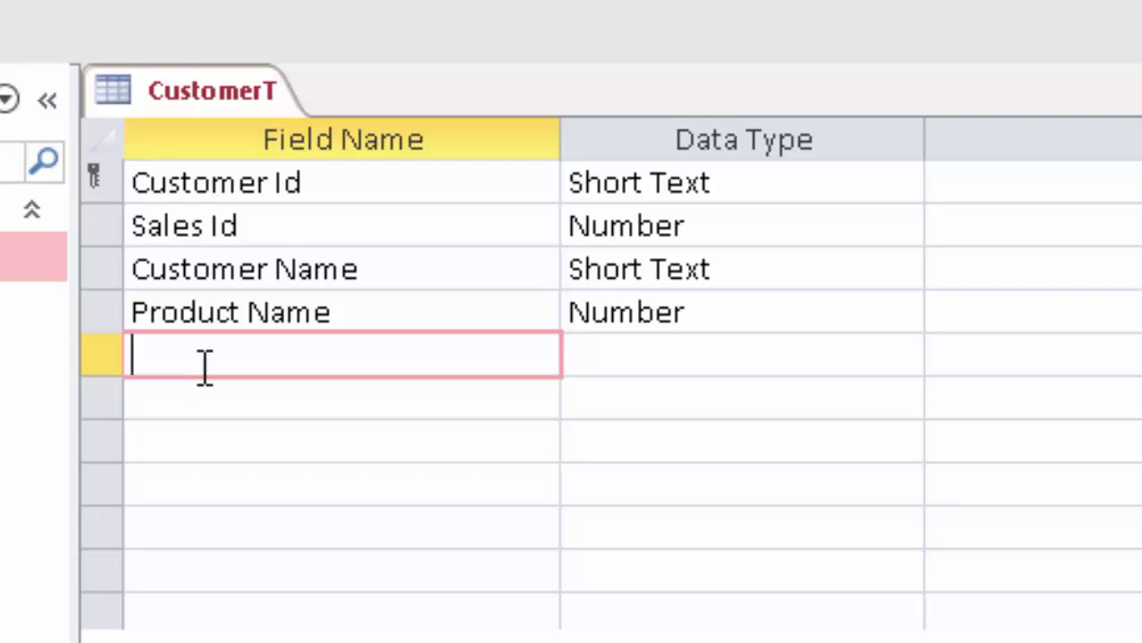
Check the Sales table's columns, then name CustomerT's new field below Product Name 'Sales Man'.
double_click(33, 257)
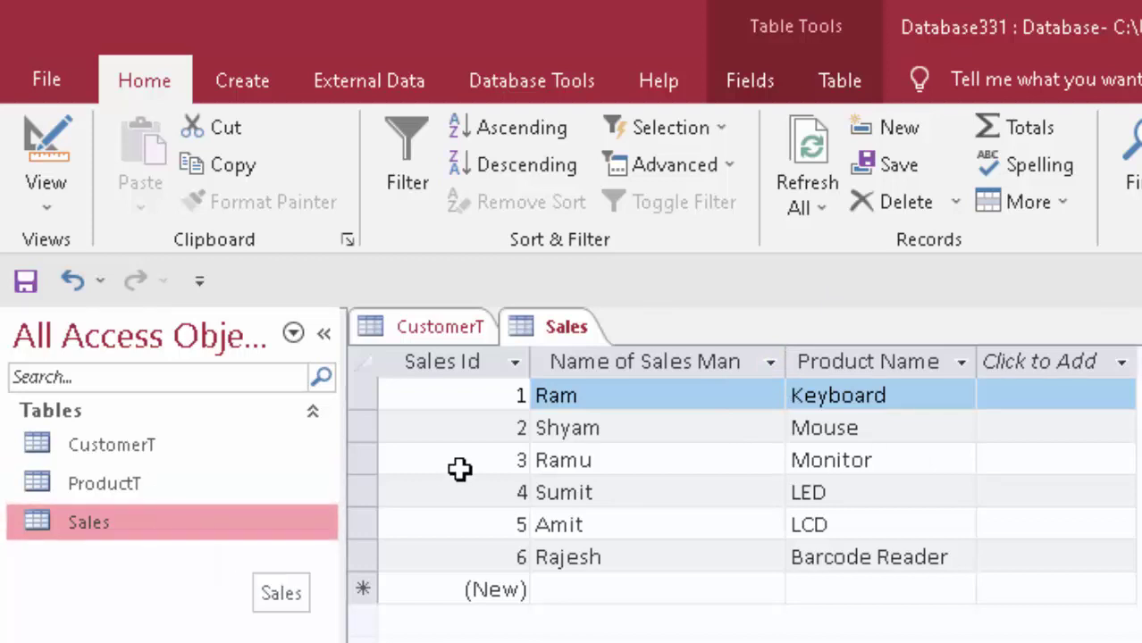
left_click(446, 328)
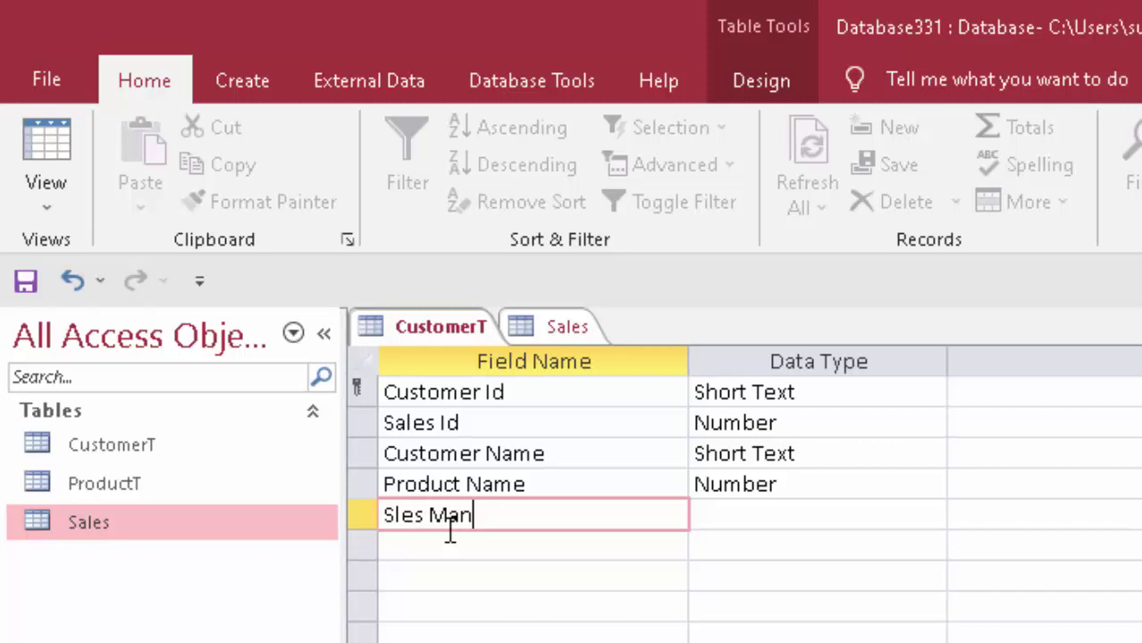
key("BackSpace")
key("BackSpace")
key("BackSpace")
type("es ")
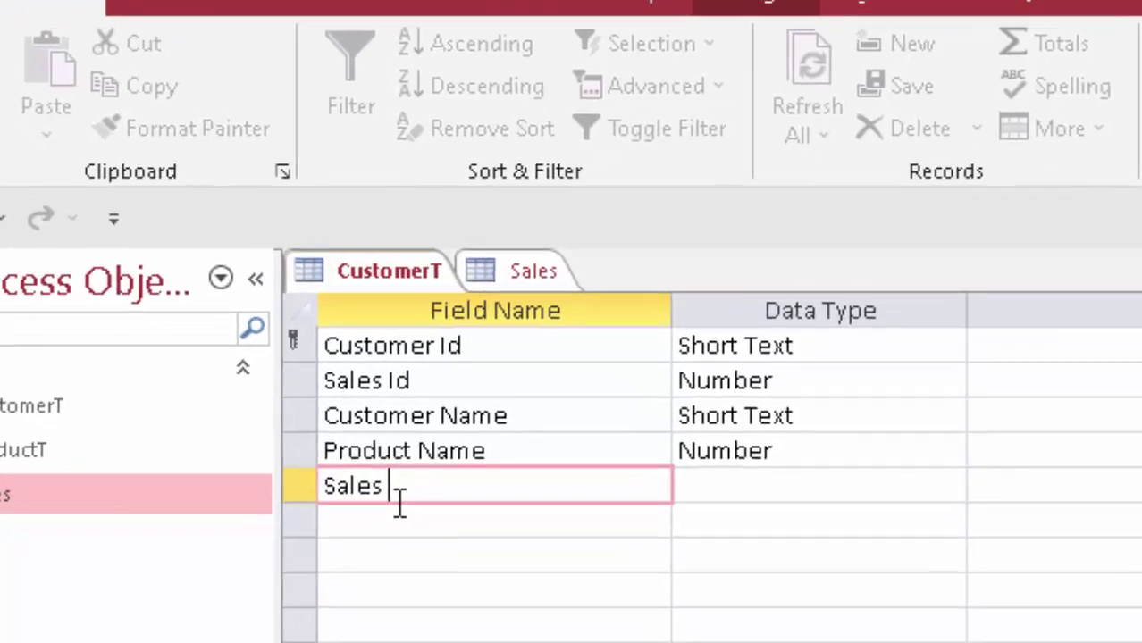
type("Man")
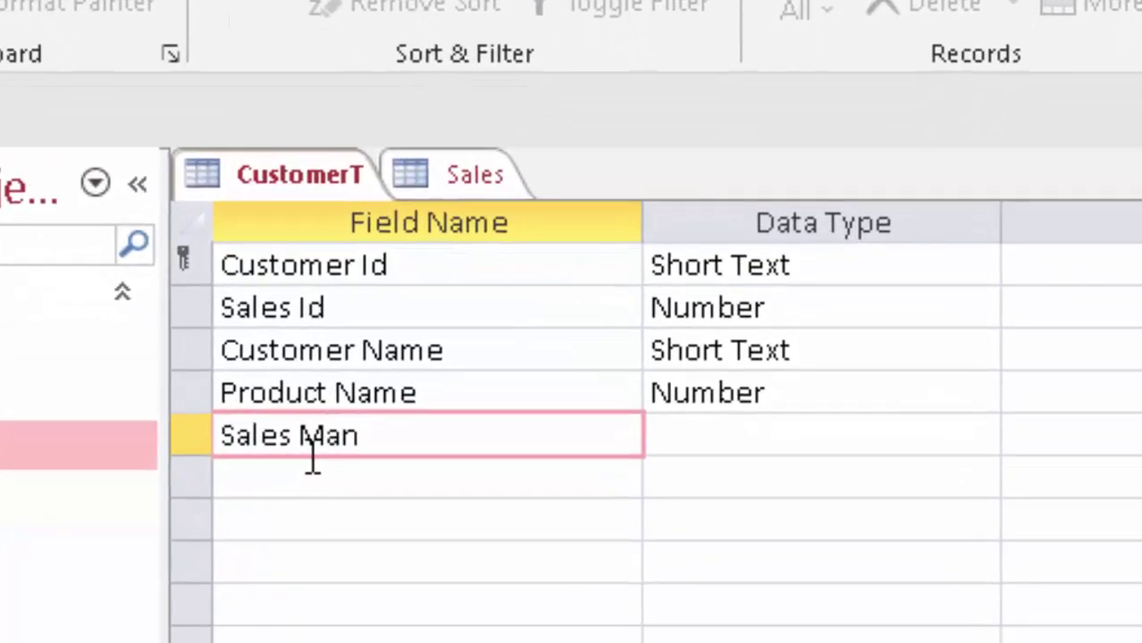
Make Sales Man a lookup using the Name of Sales Man column from the Sales table.
left_click(725, 435)
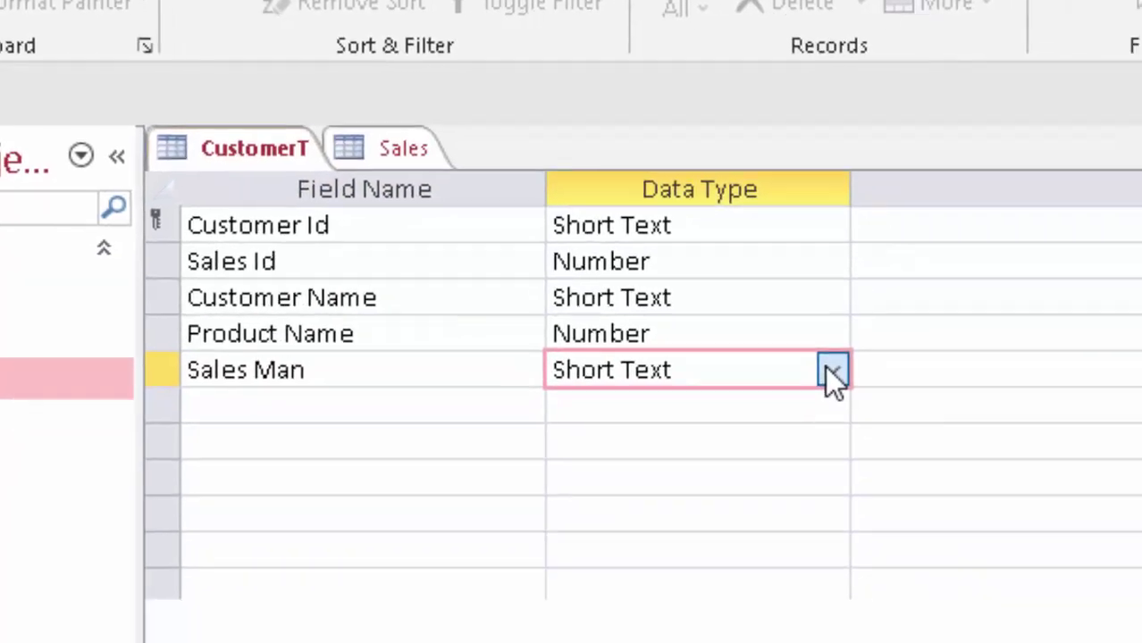
left_click(979, 436)
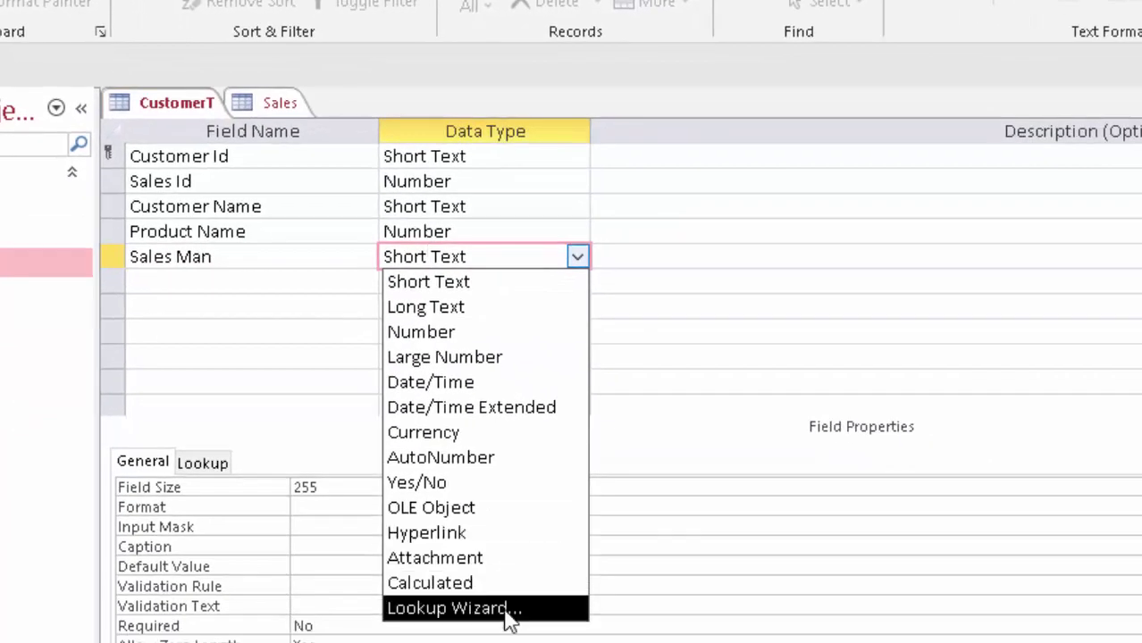
left_click(505, 611)
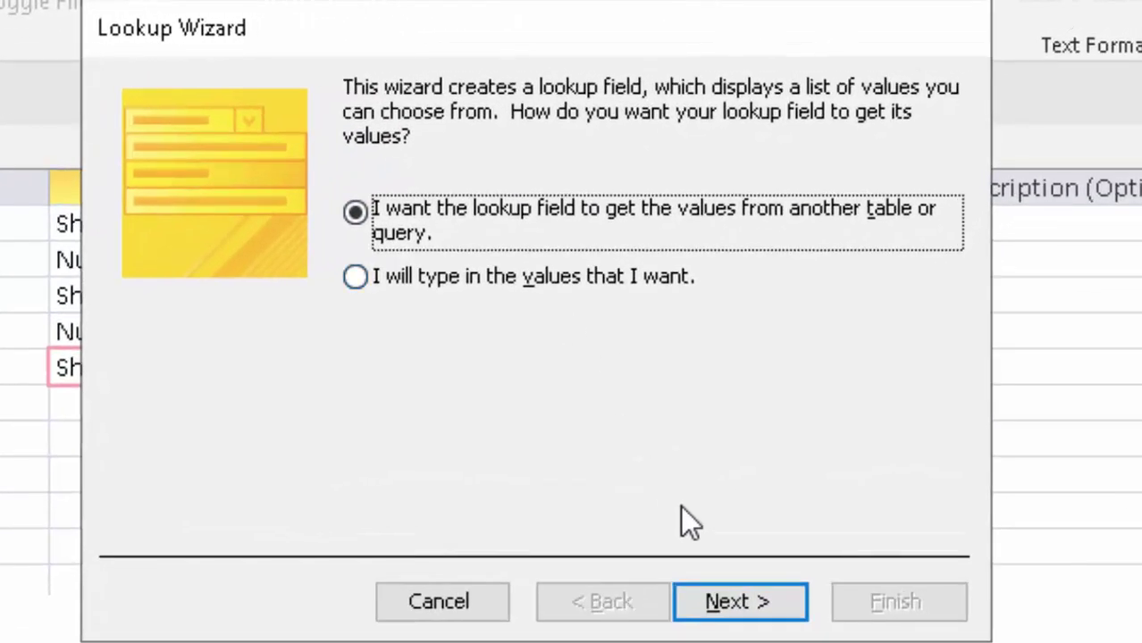
left_click(726, 605)
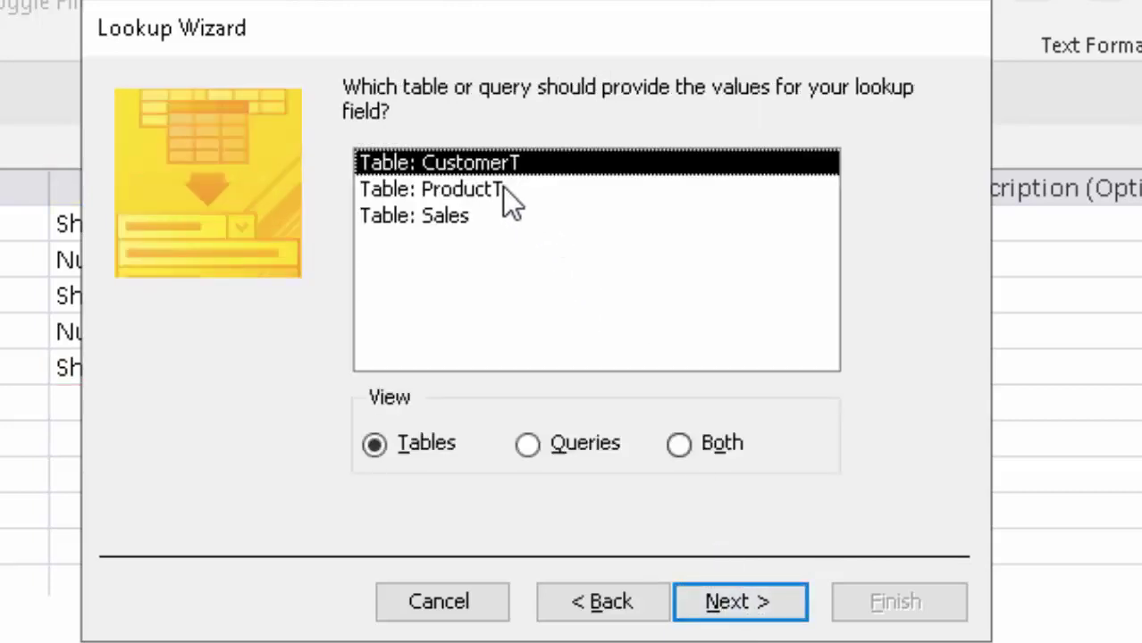
left_click(453, 219)
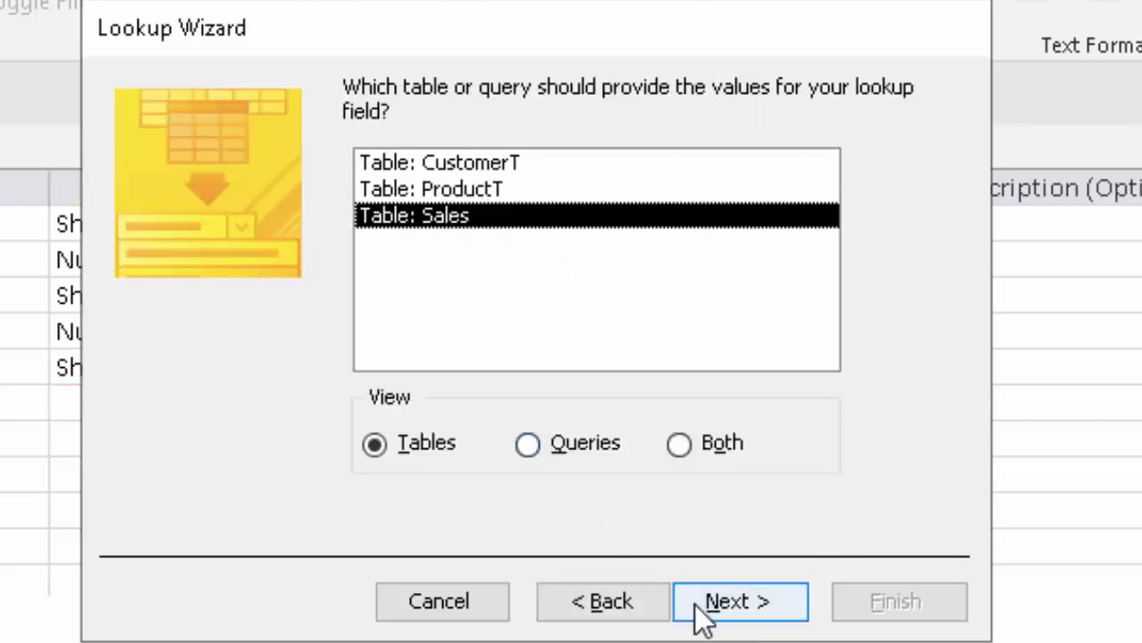
left_click(735, 603)
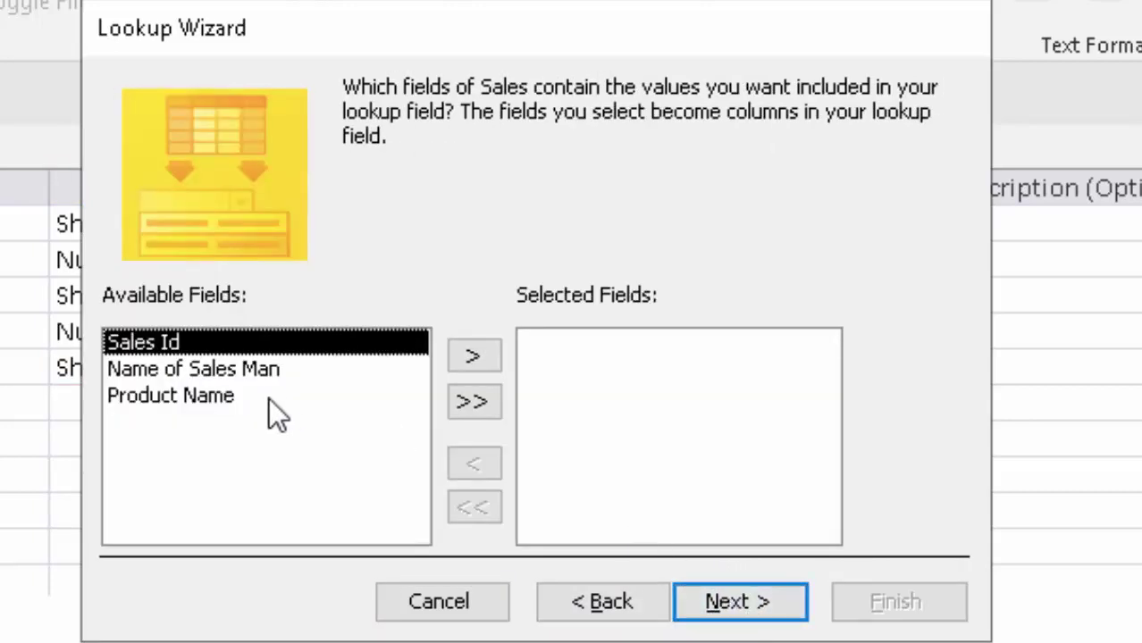
left_click(243, 379)
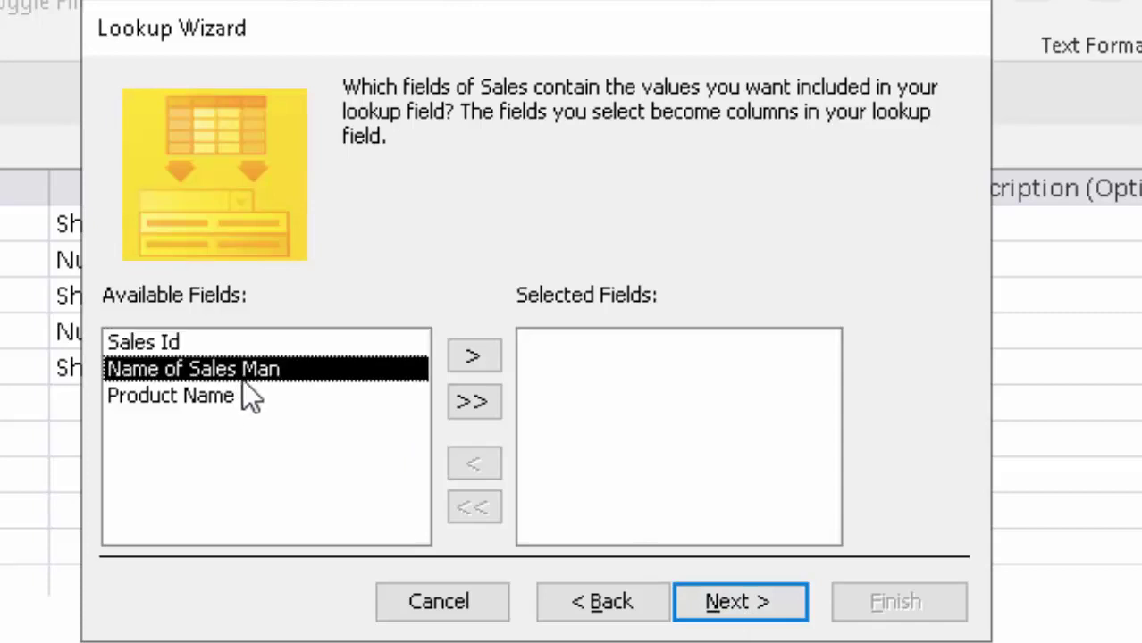
left_click(472, 360)
Keep the default sort and column widths, finish the lookup, and save CustomerT.
left_click(773, 604)
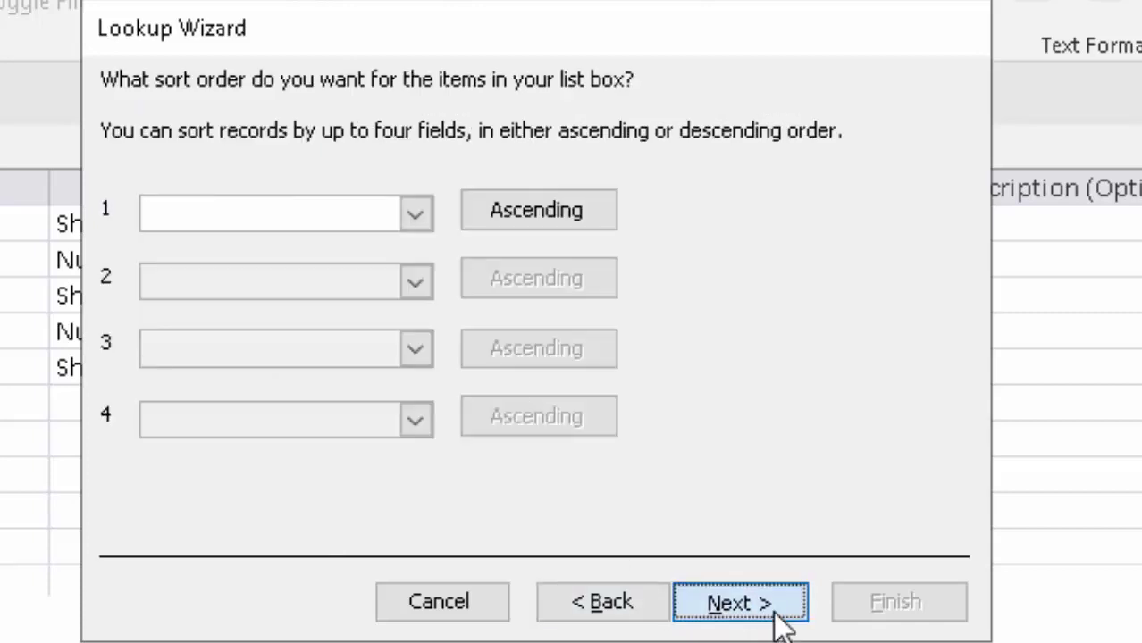
left_click(773, 605)
left_click(774, 616)
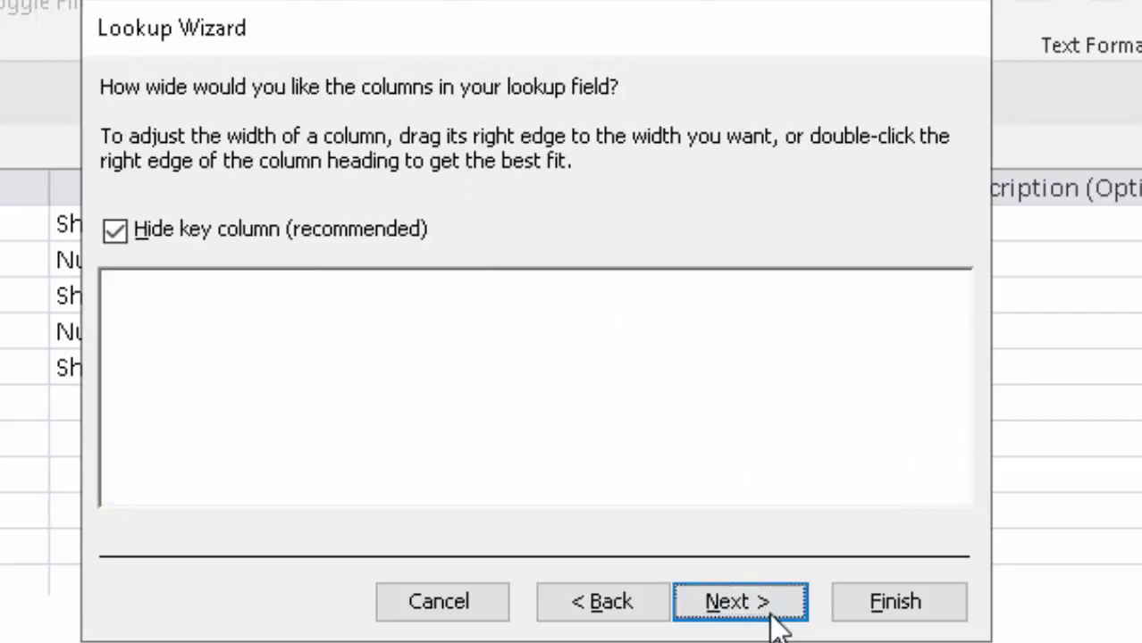
left_click(863, 600)
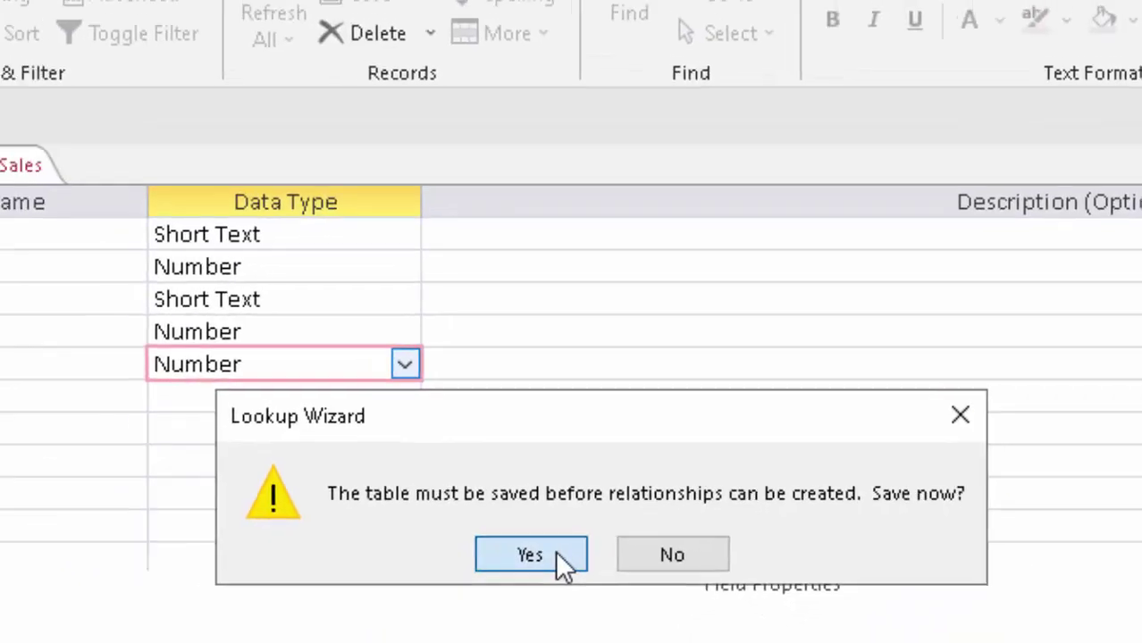
left_click(561, 553)
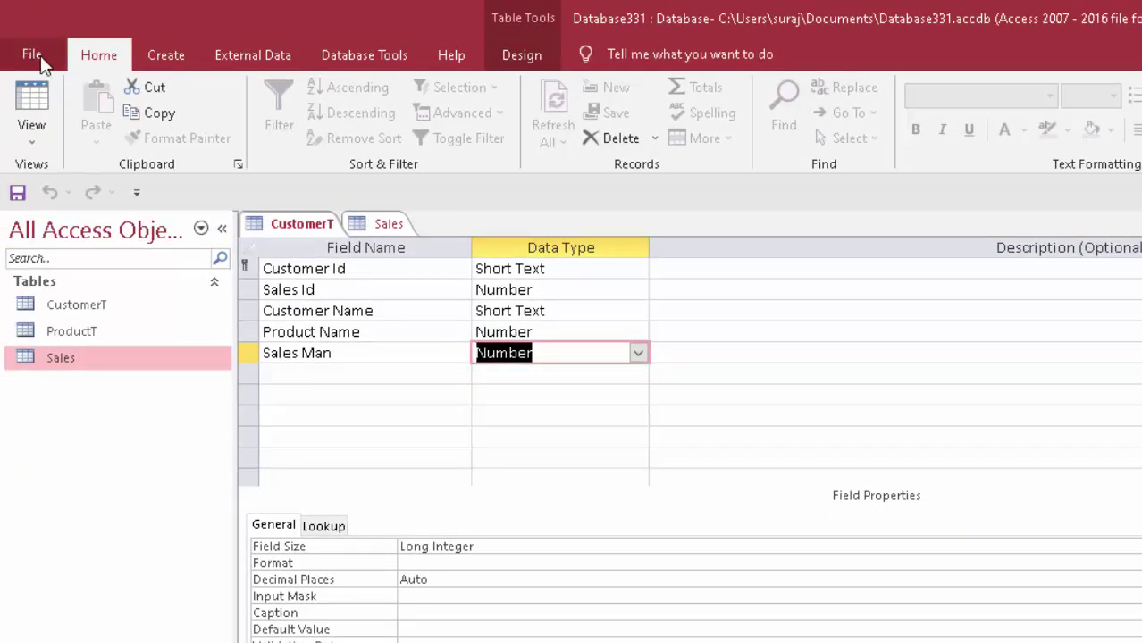
In Datasheet View, widen Product Name and set A01 to Keyboard and A02 to Mouse.
left_click(33, 100)
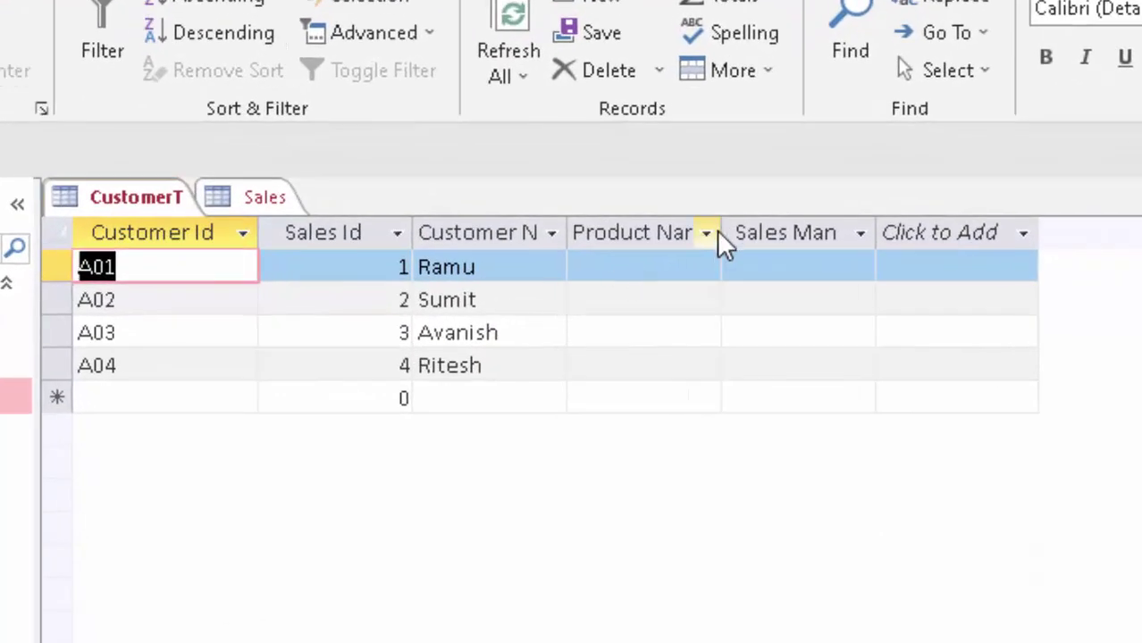
left_click_drag(722, 234, 770, 268)
left_click(689, 265)
left_click(755, 268)
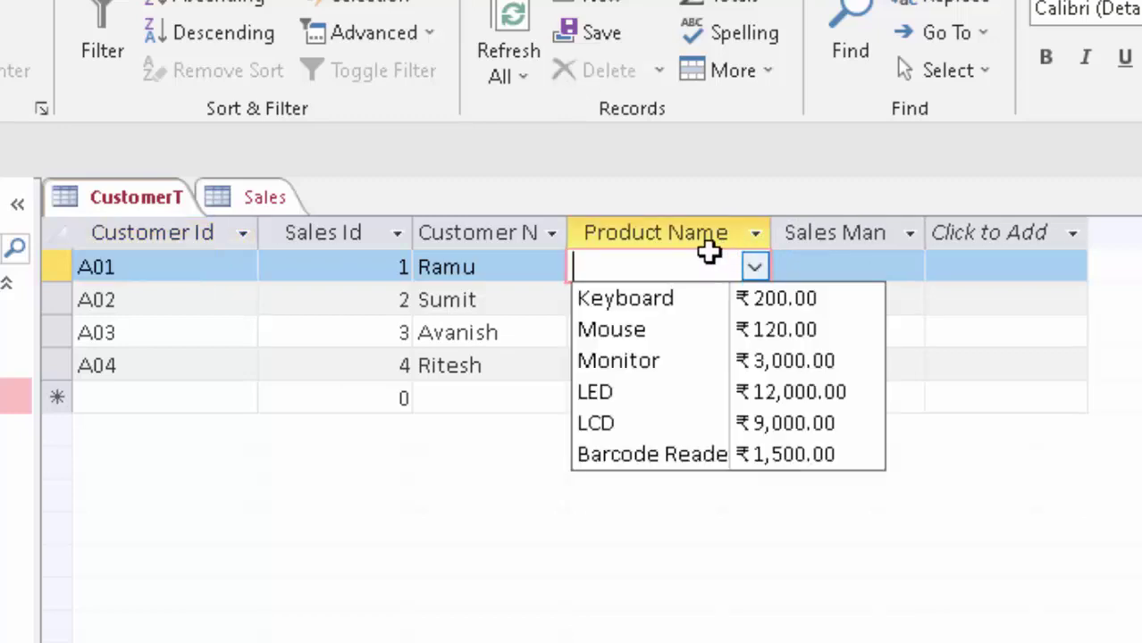
left_click(685, 298)
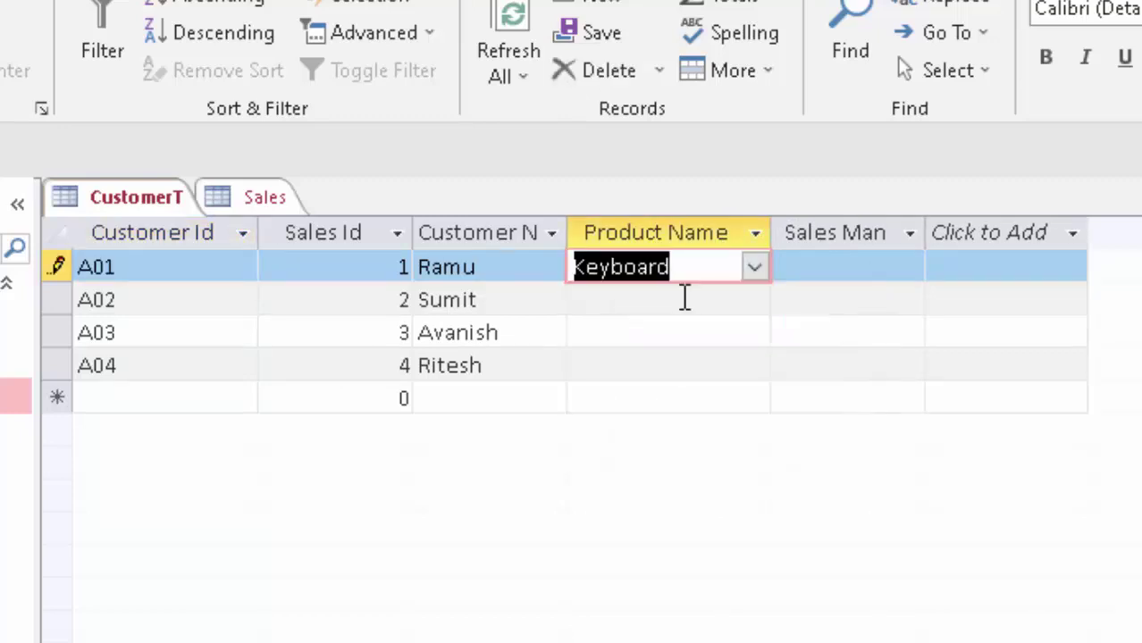
left_click(684, 297)
left_click(755, 300)
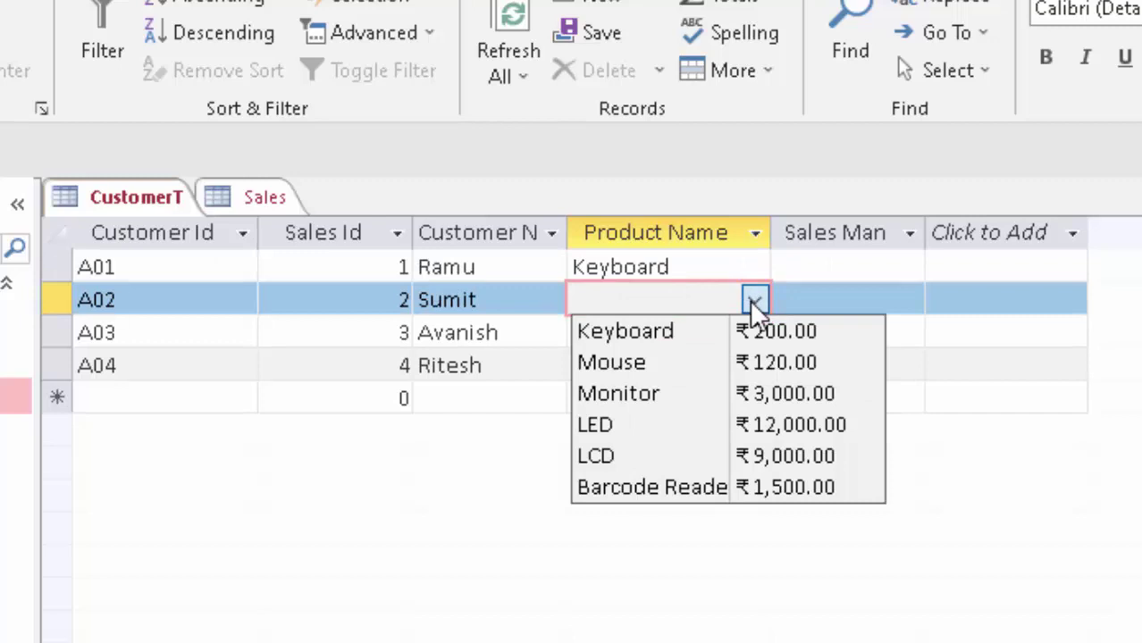
left_click(710, 361)
Set Product Name to Monitor for A03 and LED for A04.
left_click(746, 332)
left_click(755, 332)
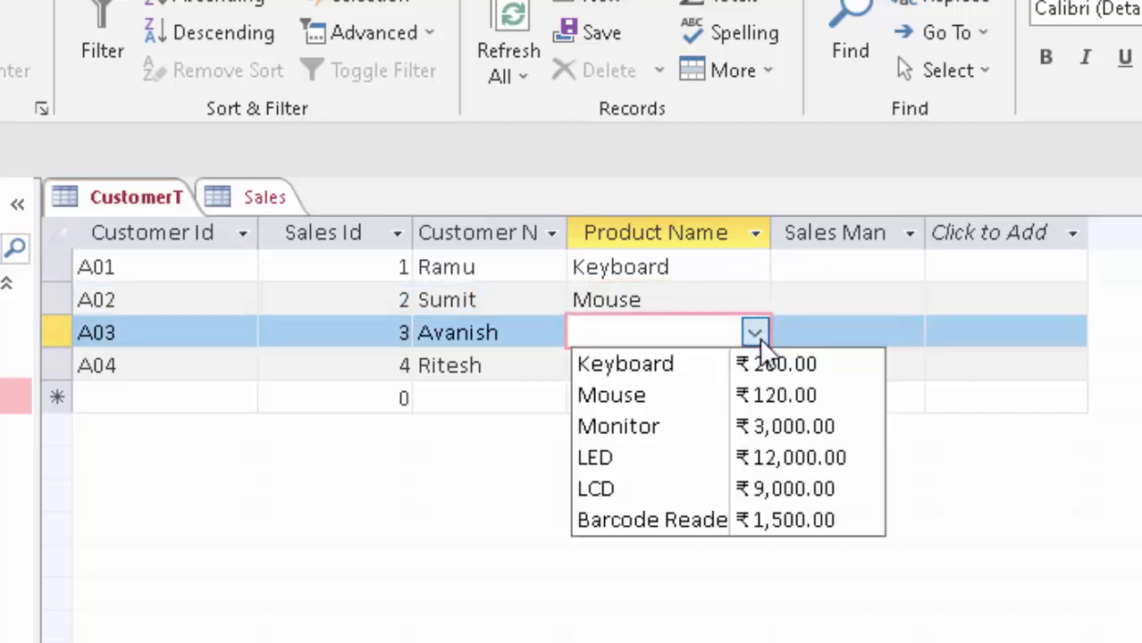
left_click(701, 426)
left_click(685, 373)
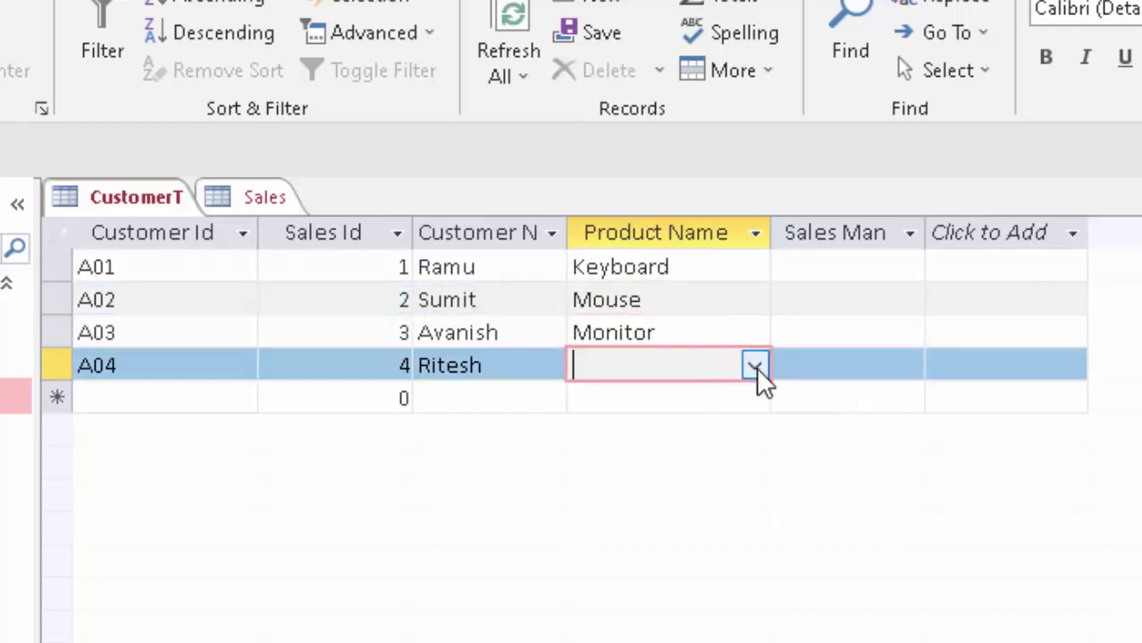
left_click(756, 366)
left_click(679, 487)
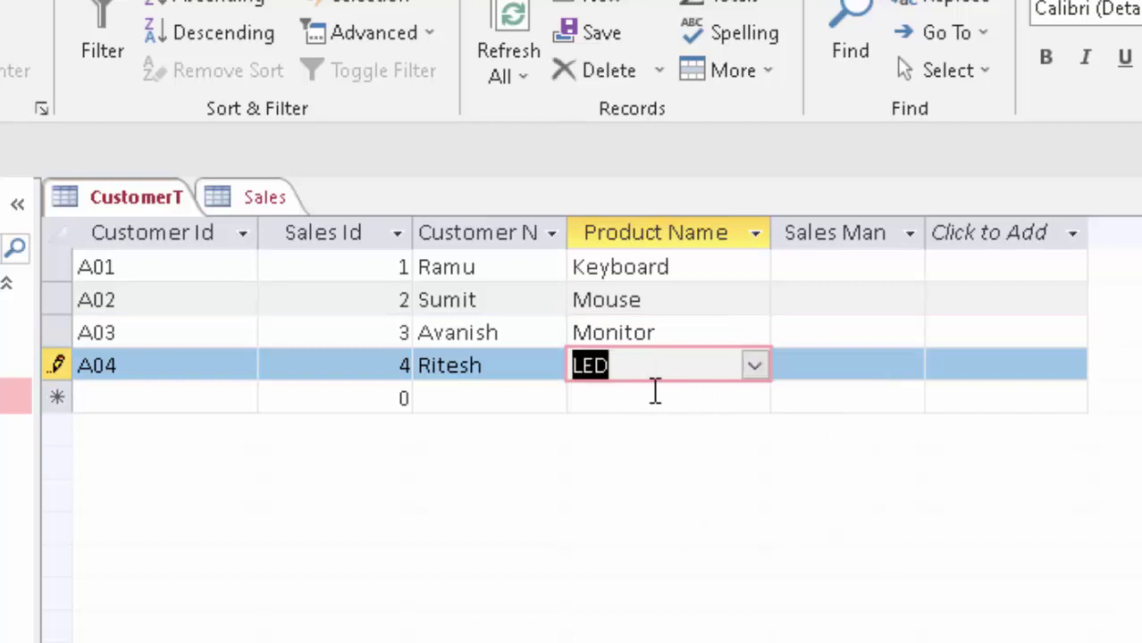
left_click(831, 267)
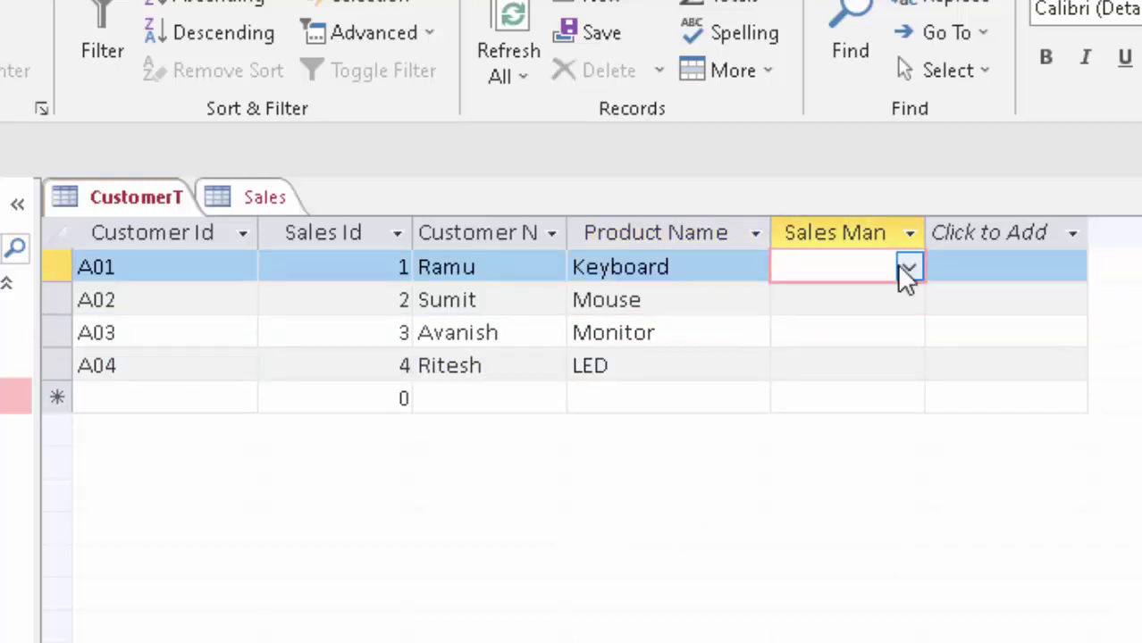
Pick salesmen from the Sales Man dropdown for A01 and A02.
left_click(902, 268)
left_click(846, 313)
left_click(864, 318)
left_click(877, 300)
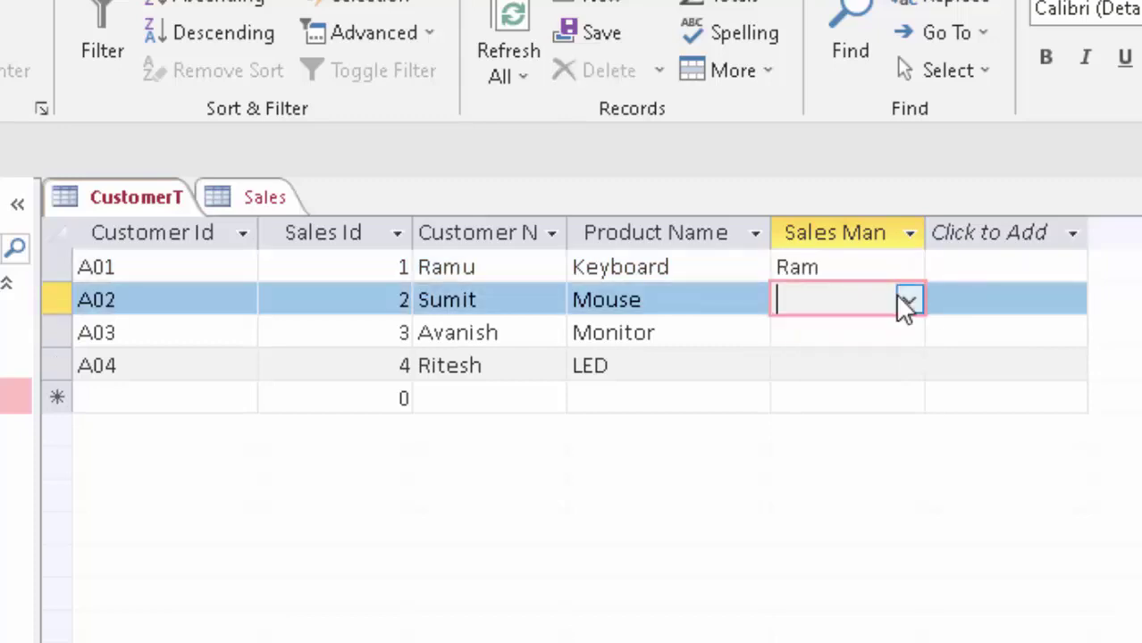
left_click(905, 303)
left_click(830, 390)
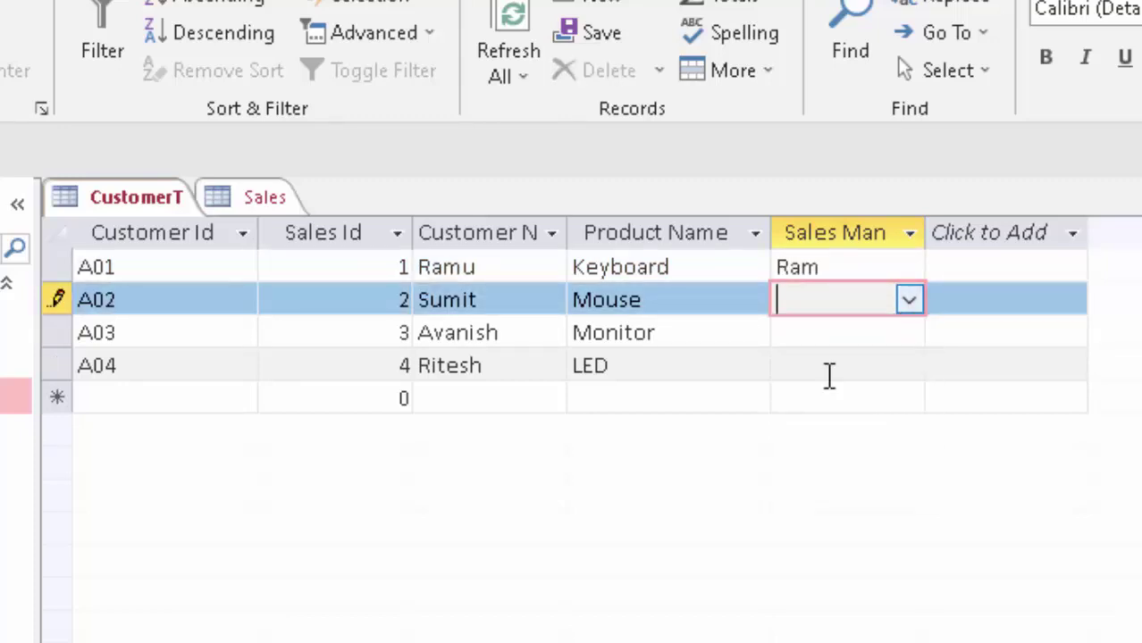
type("Shyam")
left_click(896, 339)
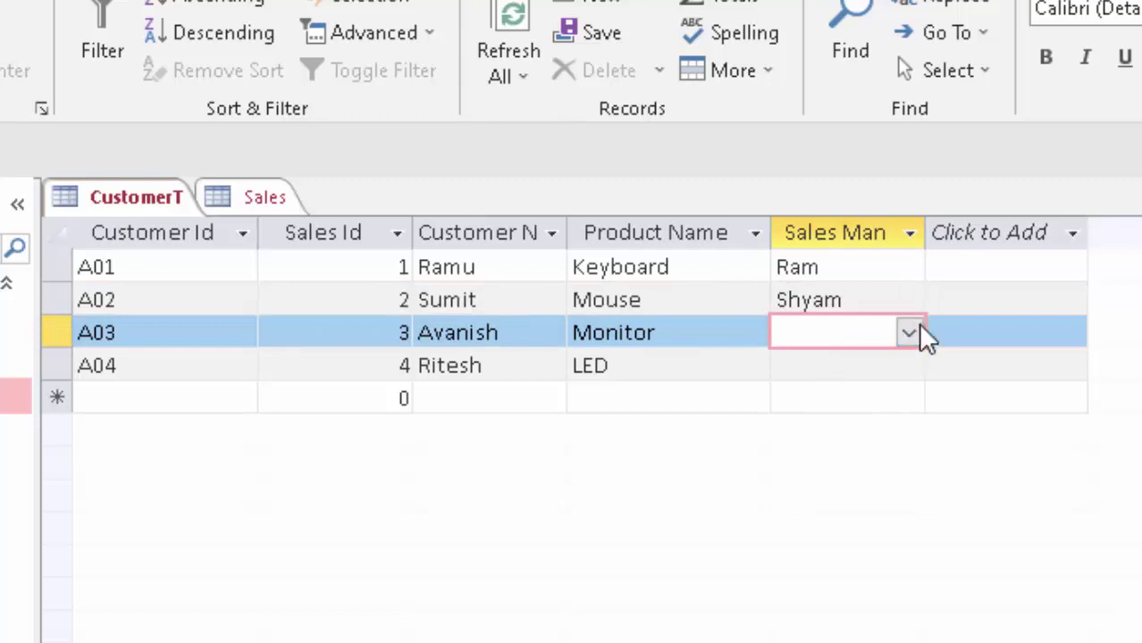
Pick salesmen for A03 and A04, choosing the last listed name for A04.
left_click(907, 334)
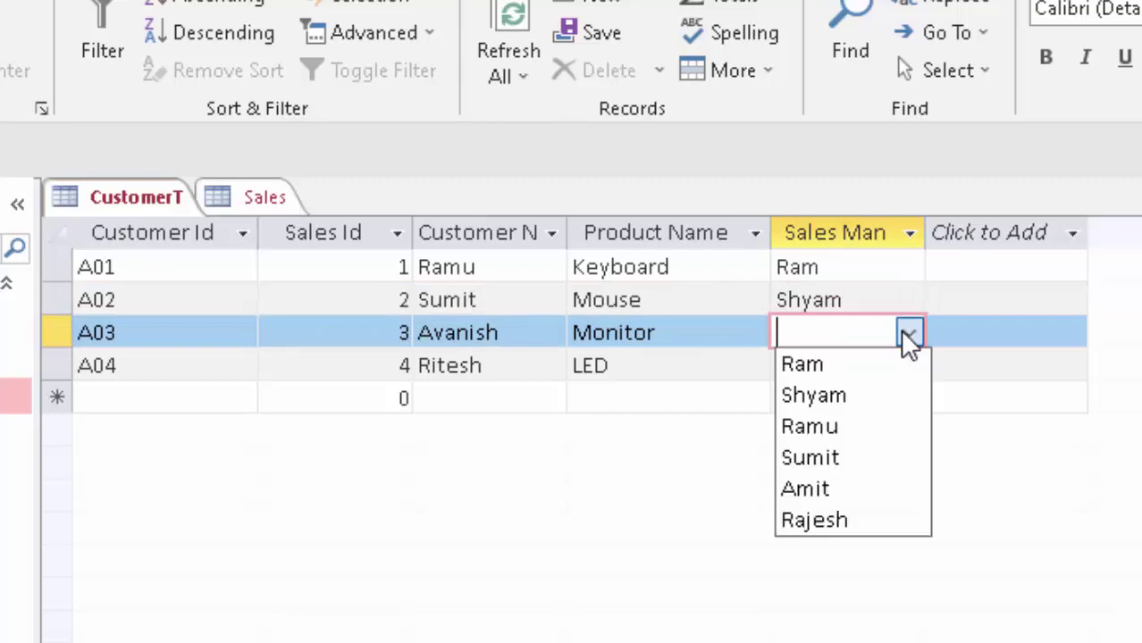
left_click(838, 489)
left_click(852, 375)
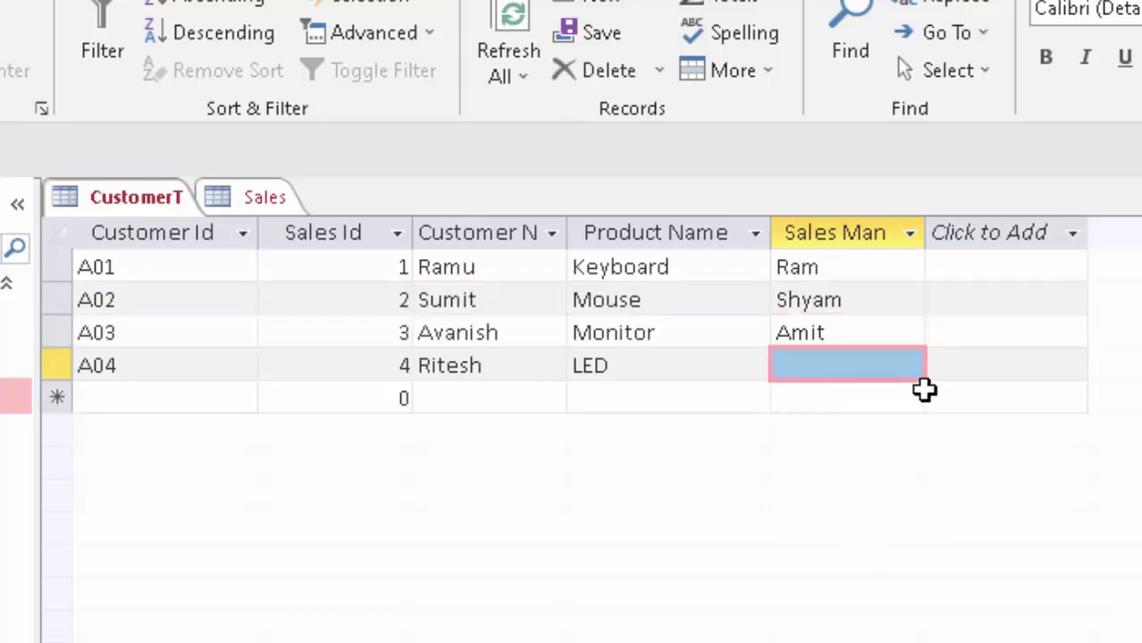
left_click(828, 368)
left_click(909, 365)
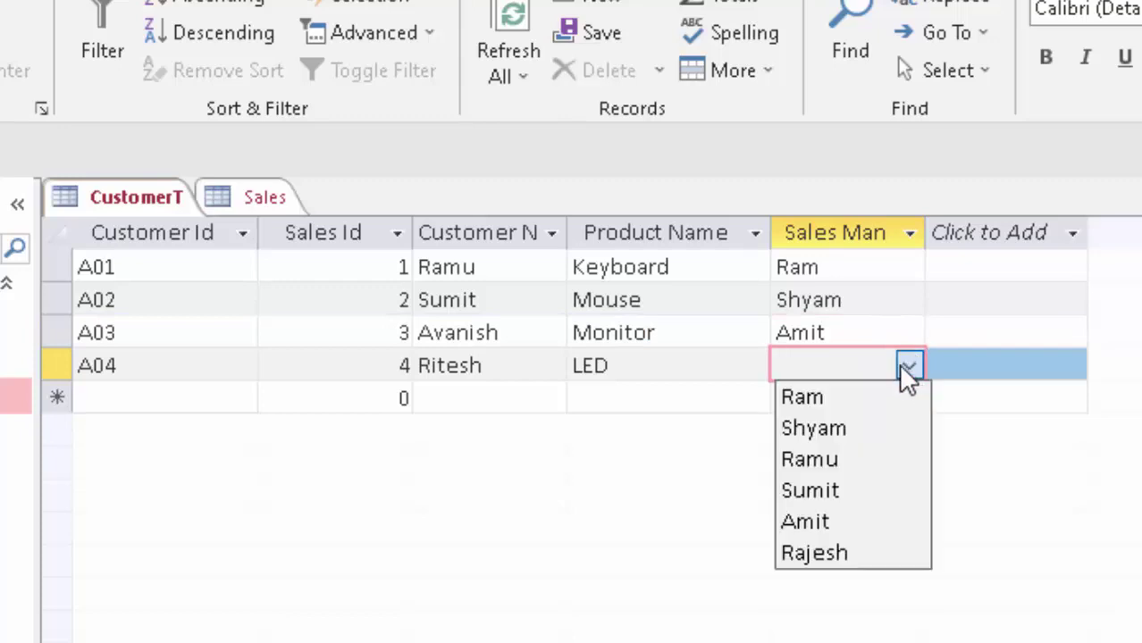
left_click(813, 553)
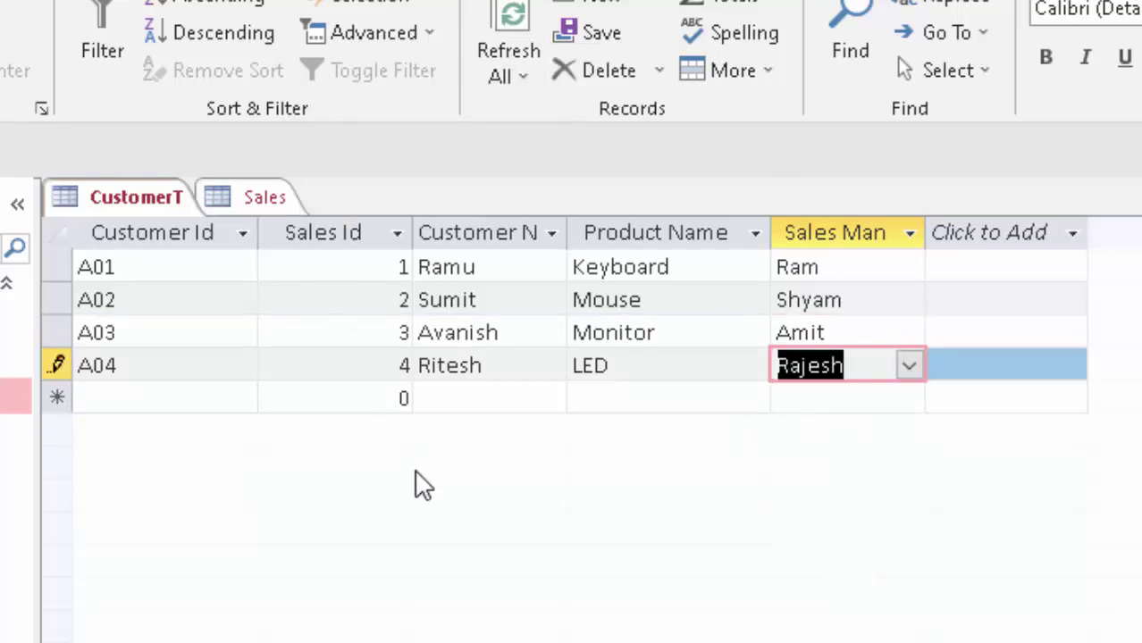